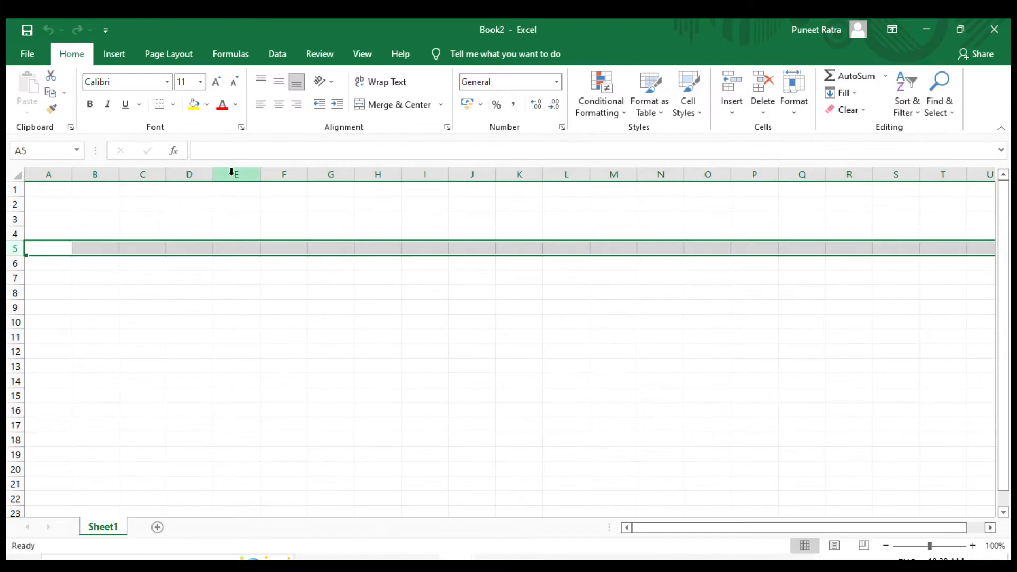
# - Complete the formula =COUNT(B4:B12) in the cell beside Auto Count, counting the shopping list prices
pyautogui.click(231, 172)
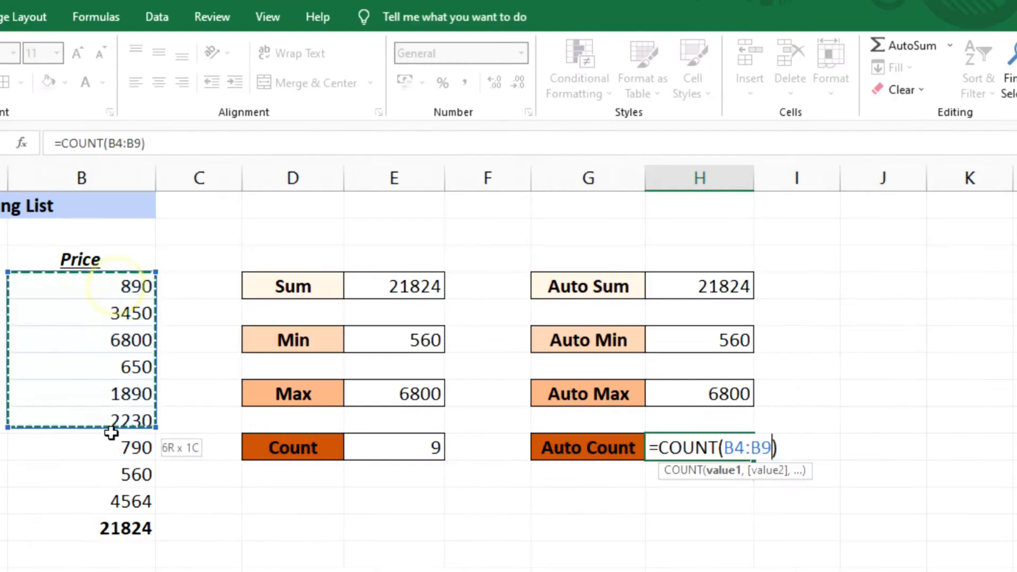
pyautogui.moveTo(106, 418); pyautogui.dragTo(115, 499)
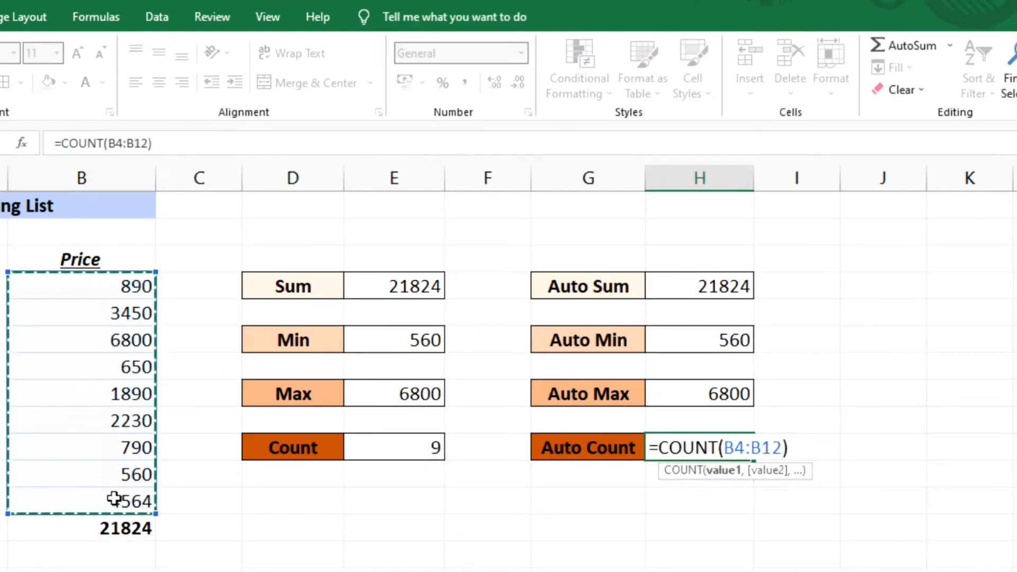
pyautogui.press('Return')
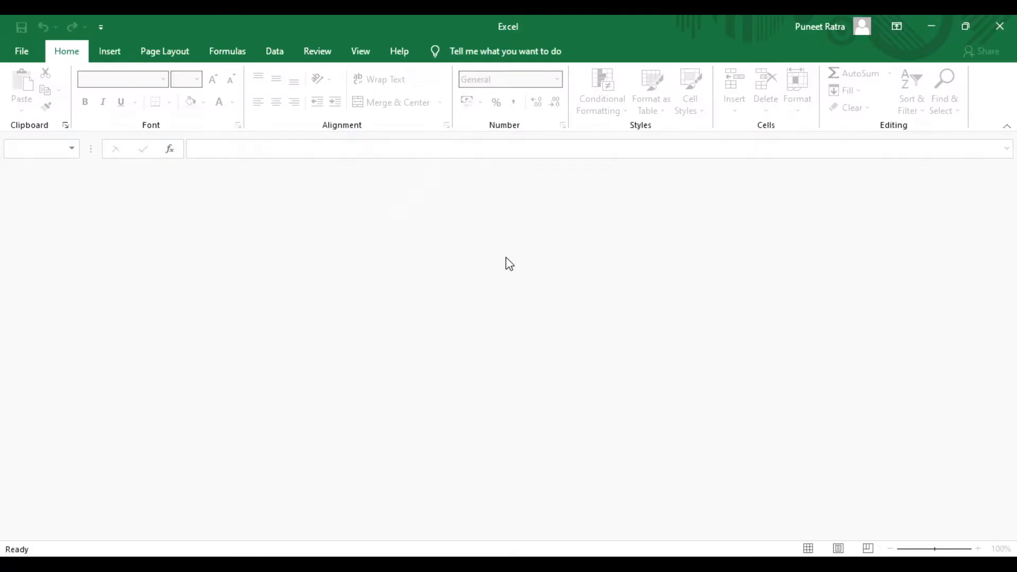
# - Create a new blank workbook
pyautogui.click(34, 59)
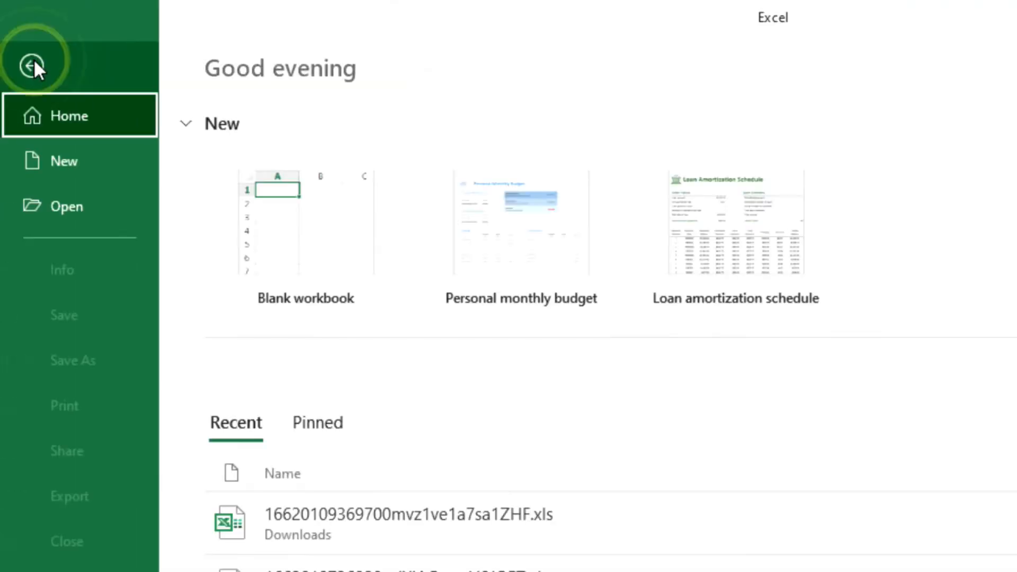
pyautogui.click(57, 160)
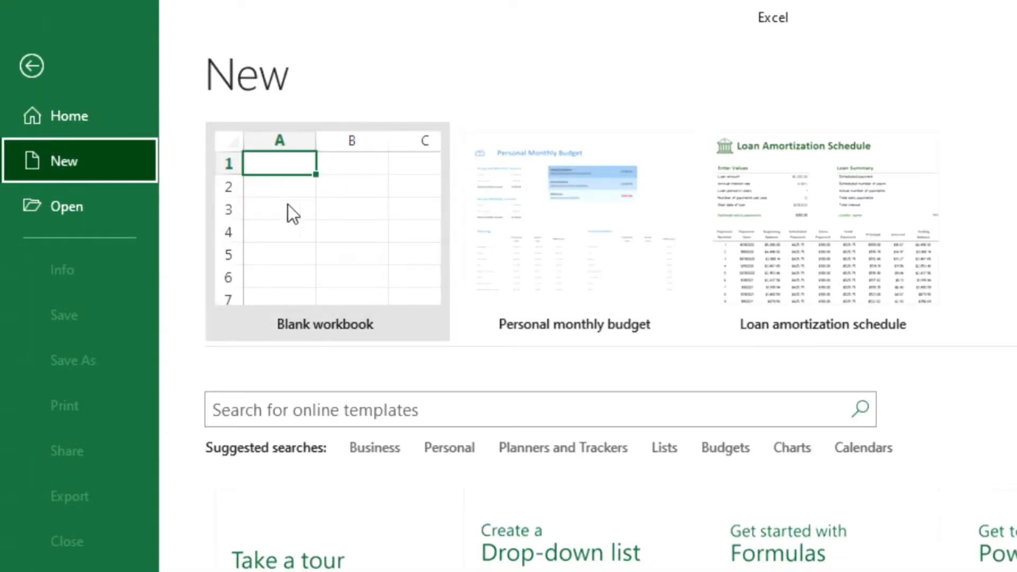
pyautogui.click(275, 253)
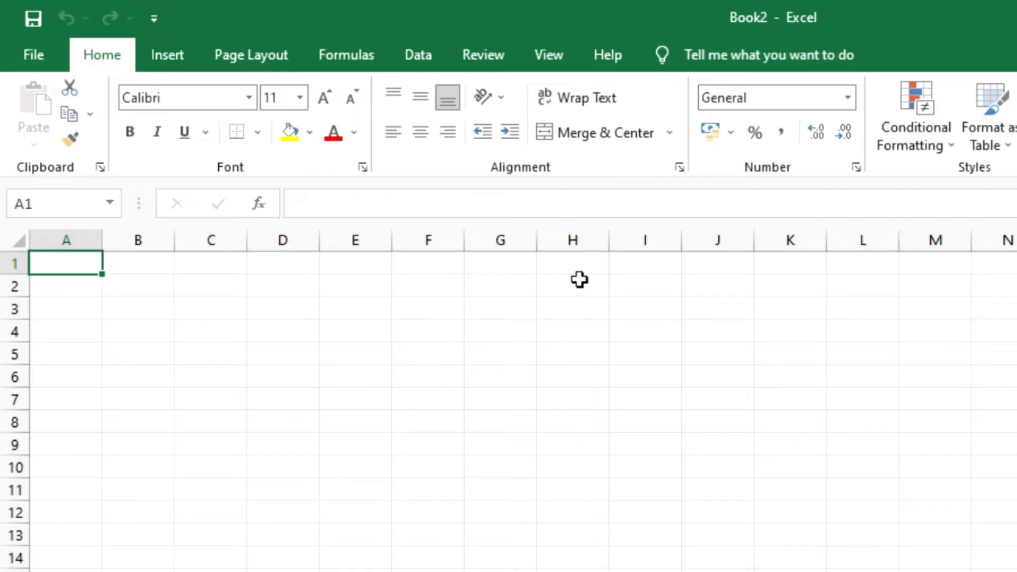
pyautogui.click(28, 44)
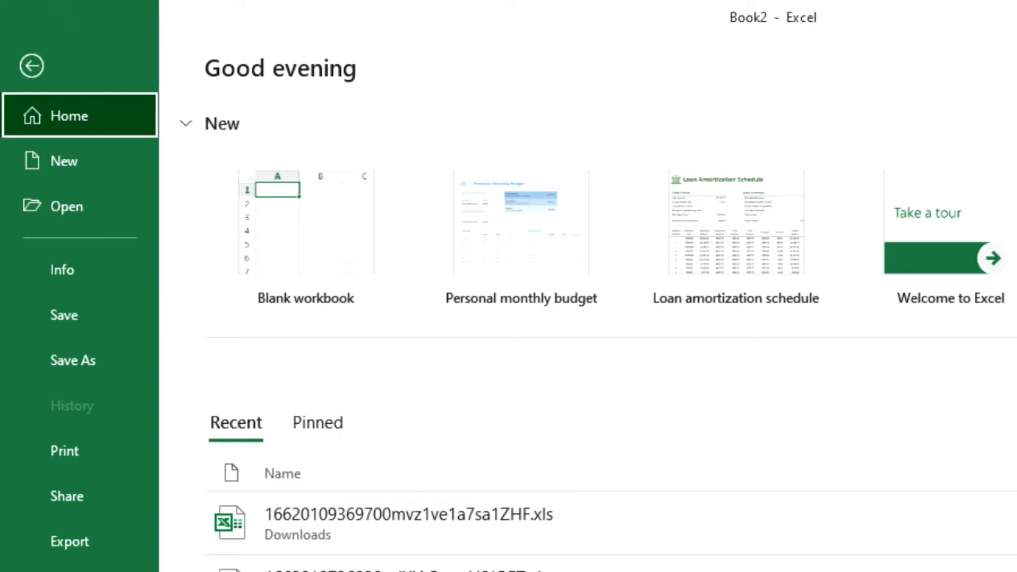
pyautogui.click(29, 62)
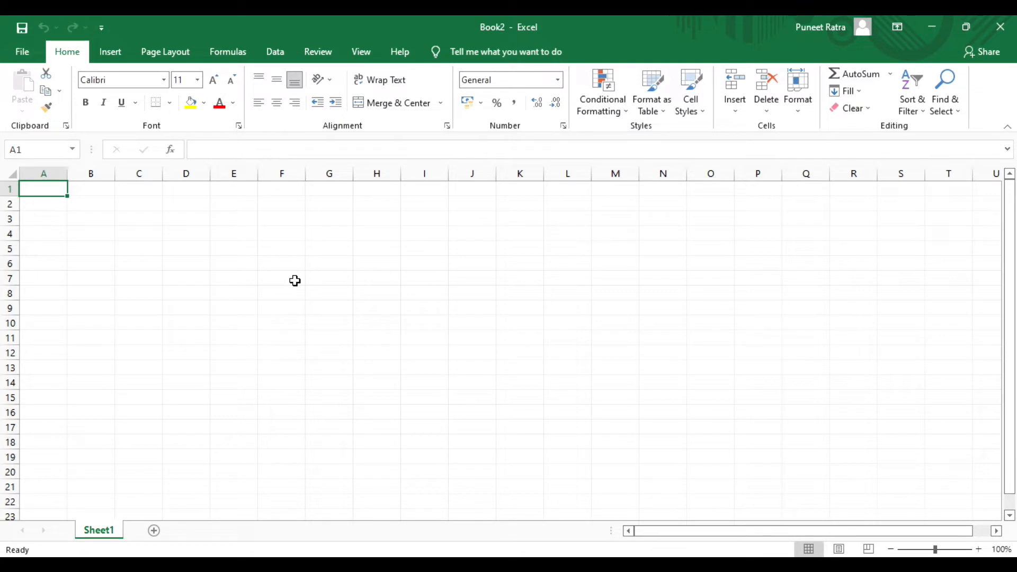
# - Create two more blank workbooks, and close both so that Book2 is in front again
pyautogui.hotkey('ctrl', 'n')
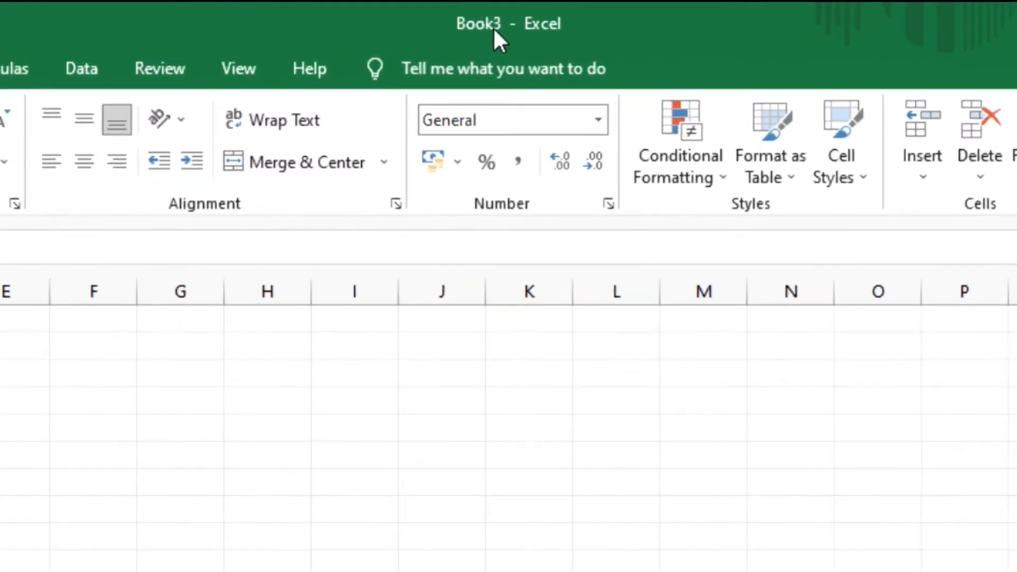
pyautogui.hotkey('ctrl', 'n')
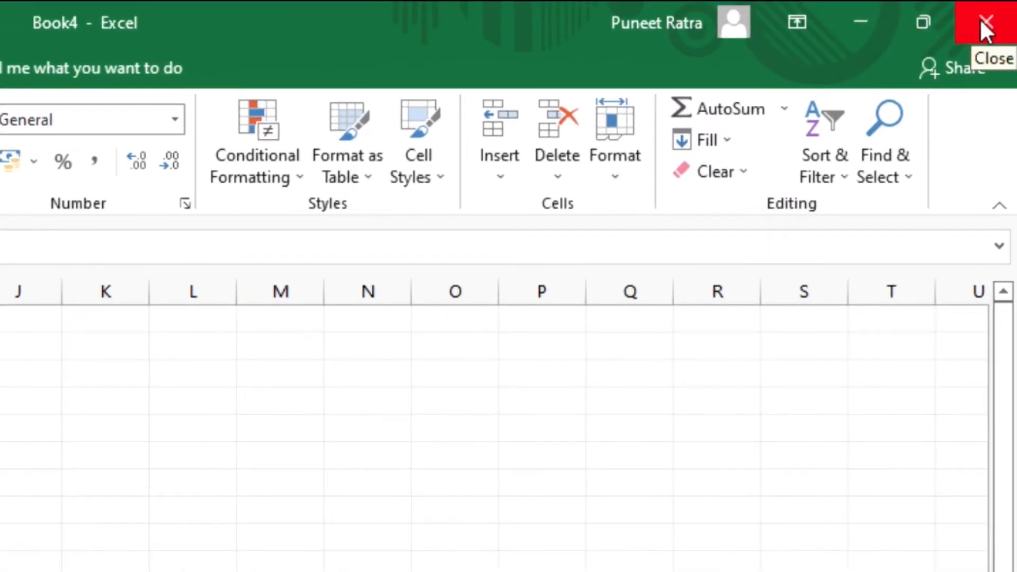
pyautogui.click(979, 23)
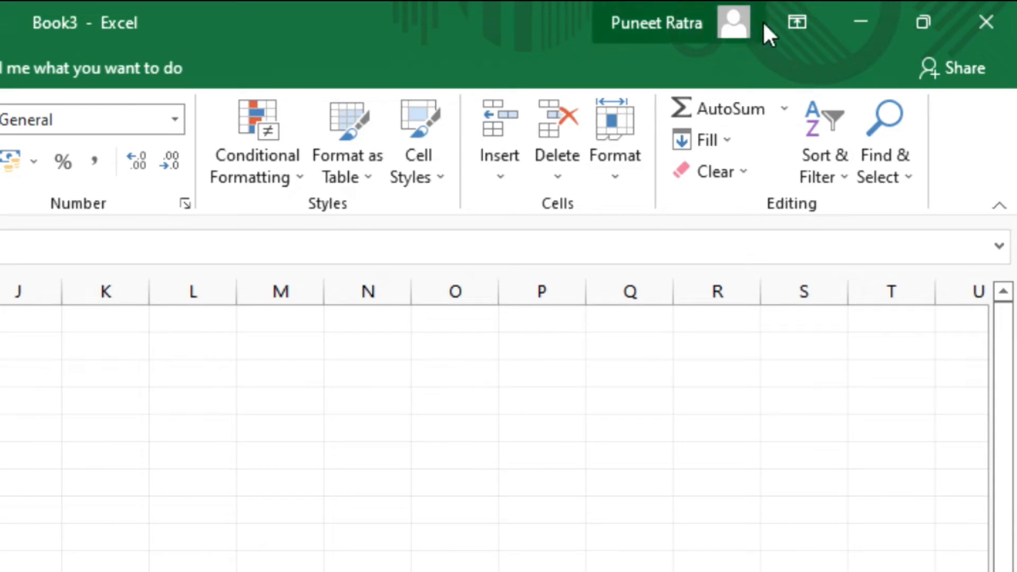
pyautogui.click(984, 22)
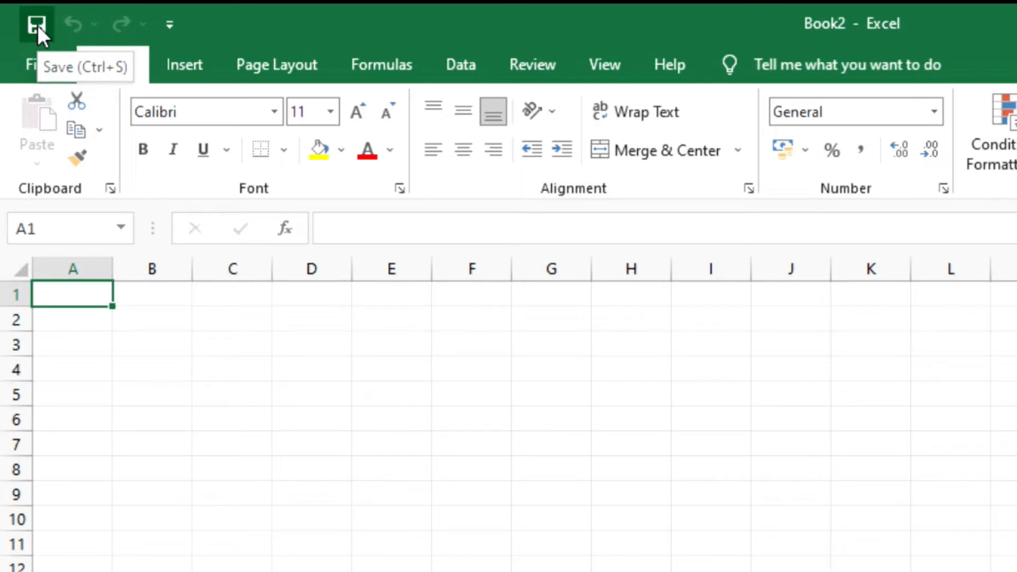
pyautogui.hotkey('ctrl', 's')
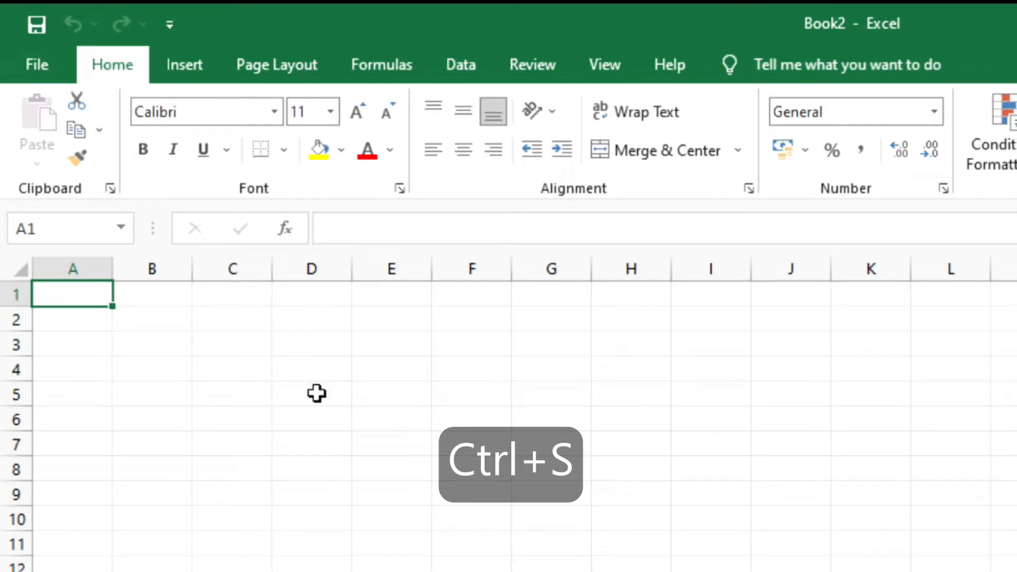
pyautogui.click(38, 54)
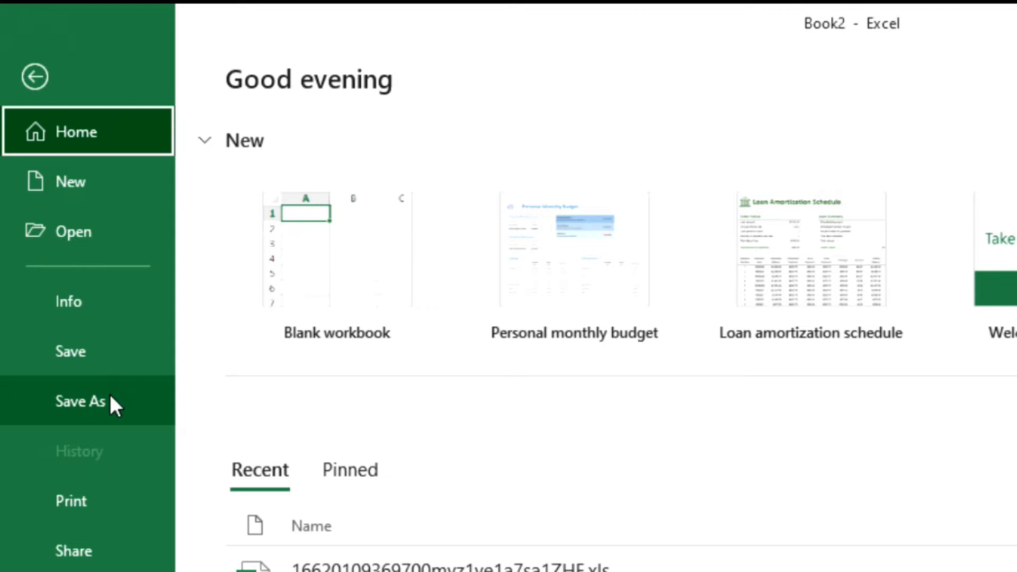
pyautogui.click(34, 78)
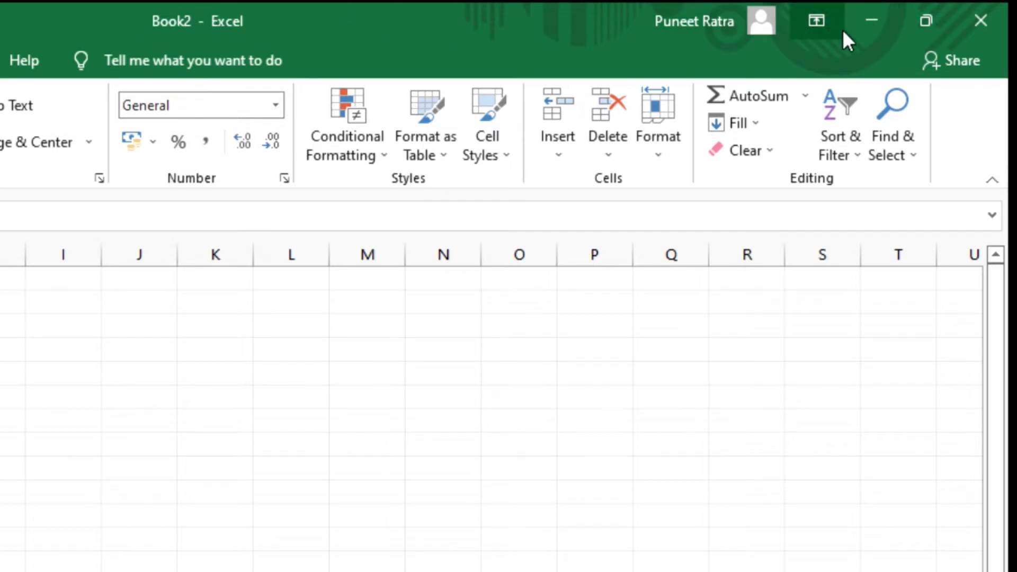
# - Minimize the Book2 window, bring it back and restore it down to a smaller floating window over Book1
pyautogui.click(871, 25)
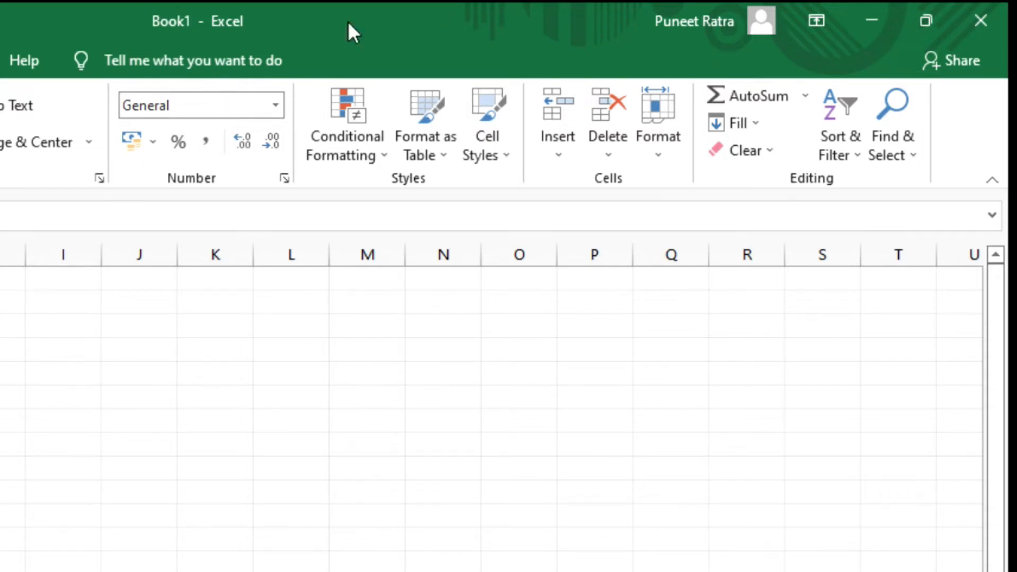
pyautogui.click(883, 25)
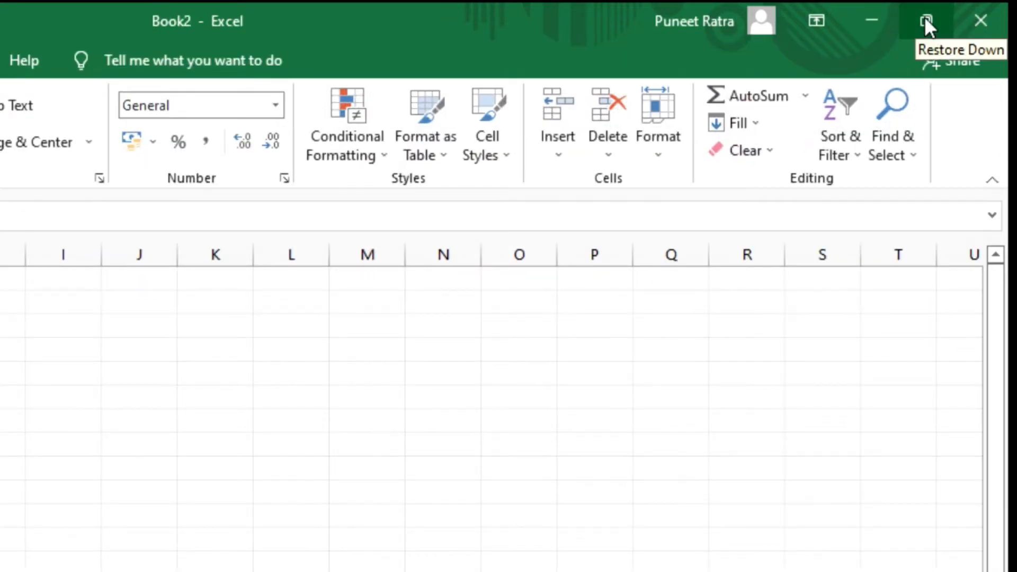
pyautogui.click(924, 17)
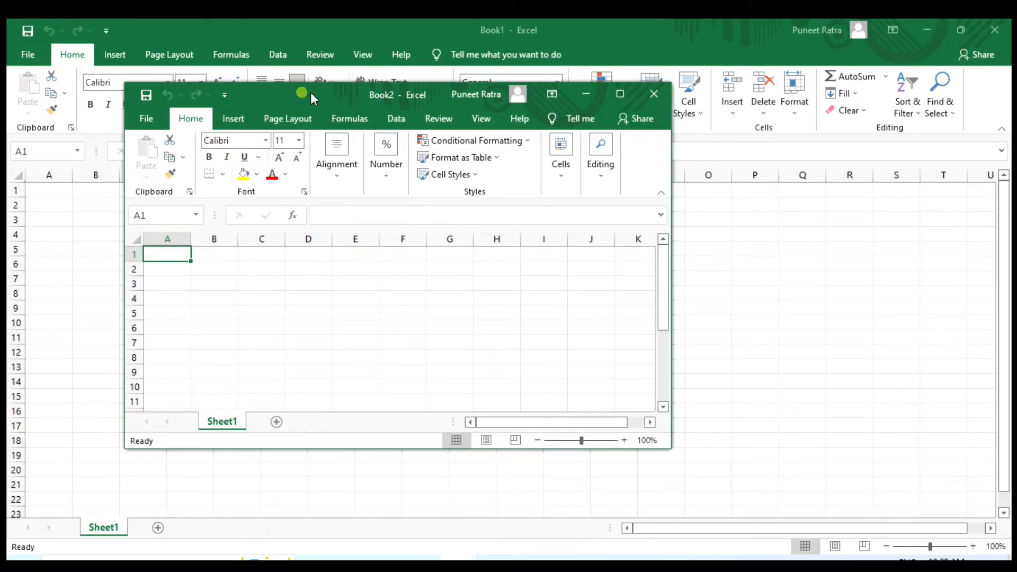
# - Move the floating Book2 window and resize its height and width, placing it near the upper-left corner of Book1
pyautogui.moveTo(310, 92); pyautogui.dragTo(411, 108)
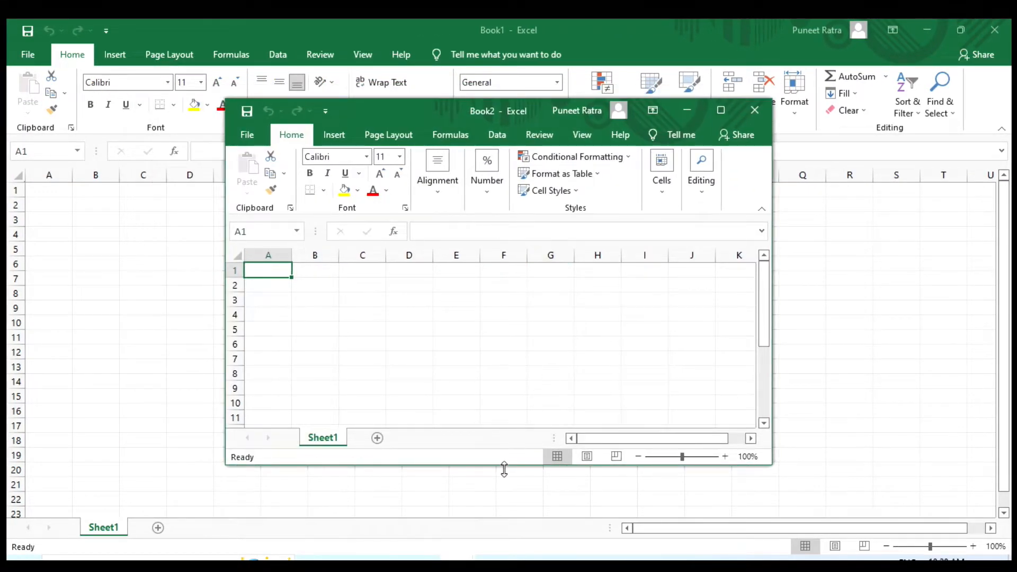
pyautogui.moveTo(504, 466); pyautogui.dragTo(500, 520)
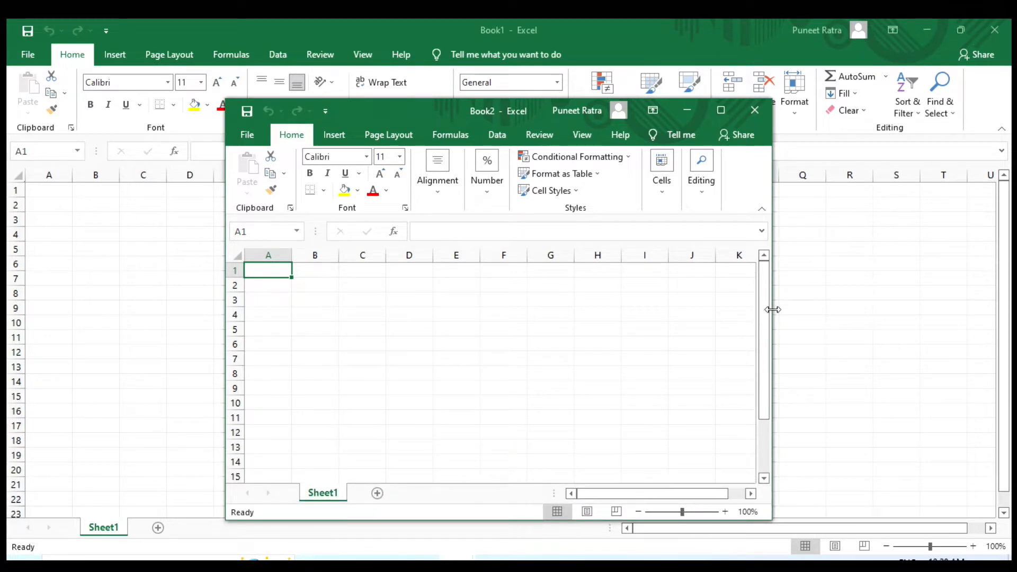
pyautogui.moveTo(771, 308); pyautogui.dragTo(905, 305)
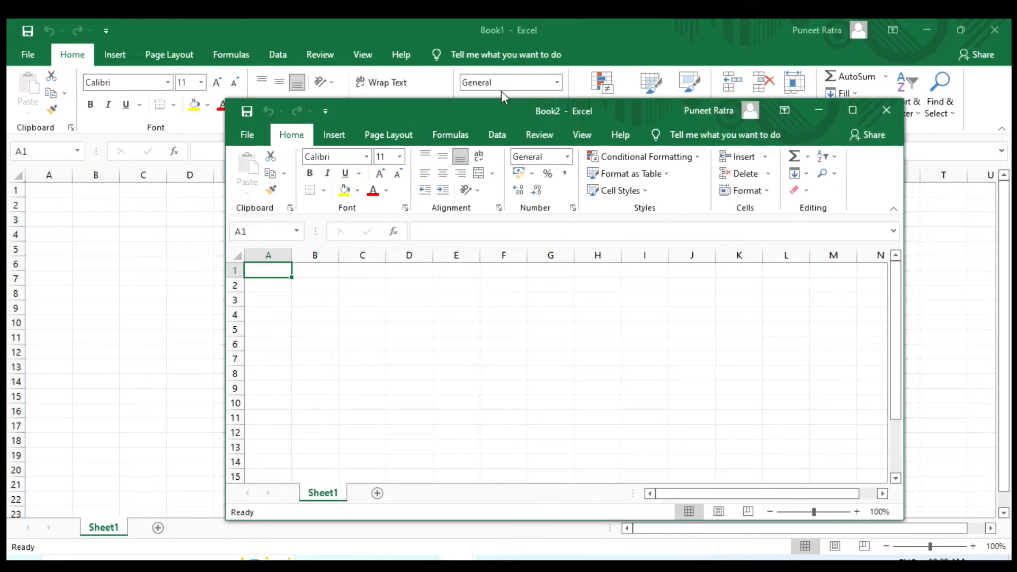
pyautogui.moveTo(507, 109); pyautogui.dragTo(310, 49)
pyautogui.moveTo(384, 461); pyautogui.dragTo(385, 487)
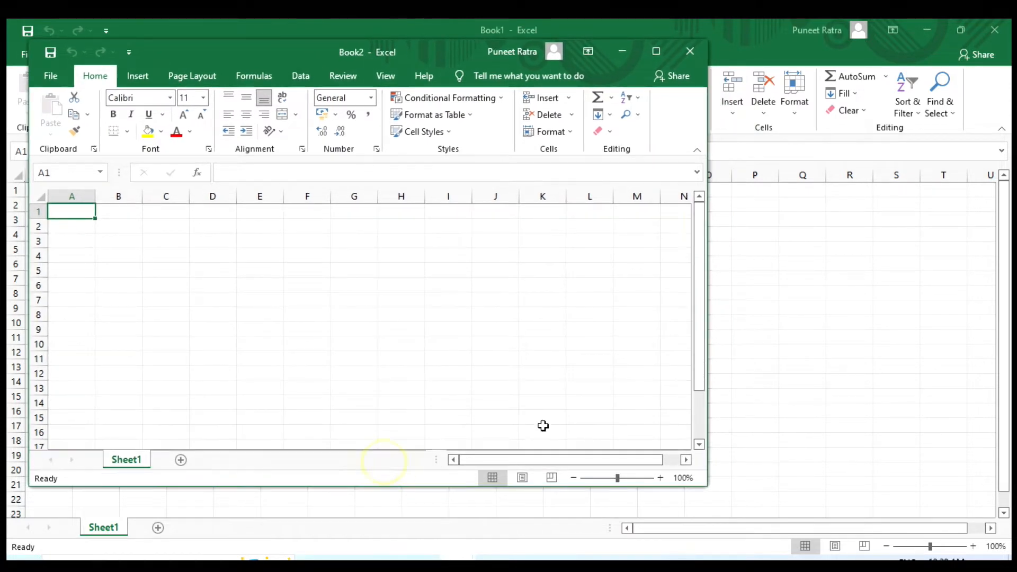
pyautogui.moveTo(706, 298); pyautogui.dragTo(655, 289)
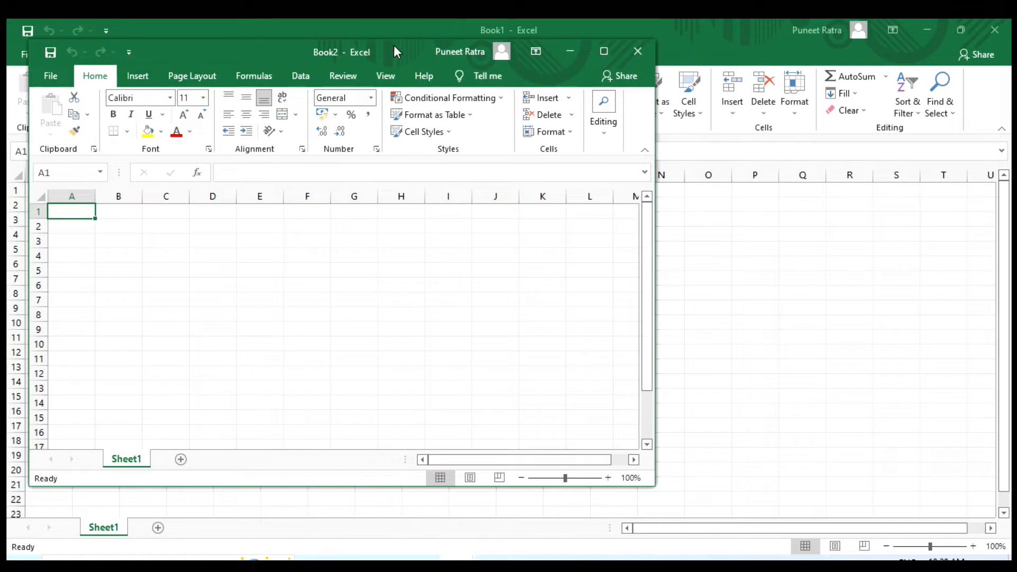
# - Maximize the Book2 window, restore it down with the window's Restore command, and maximize it again
pyautogui.click(598, 53)
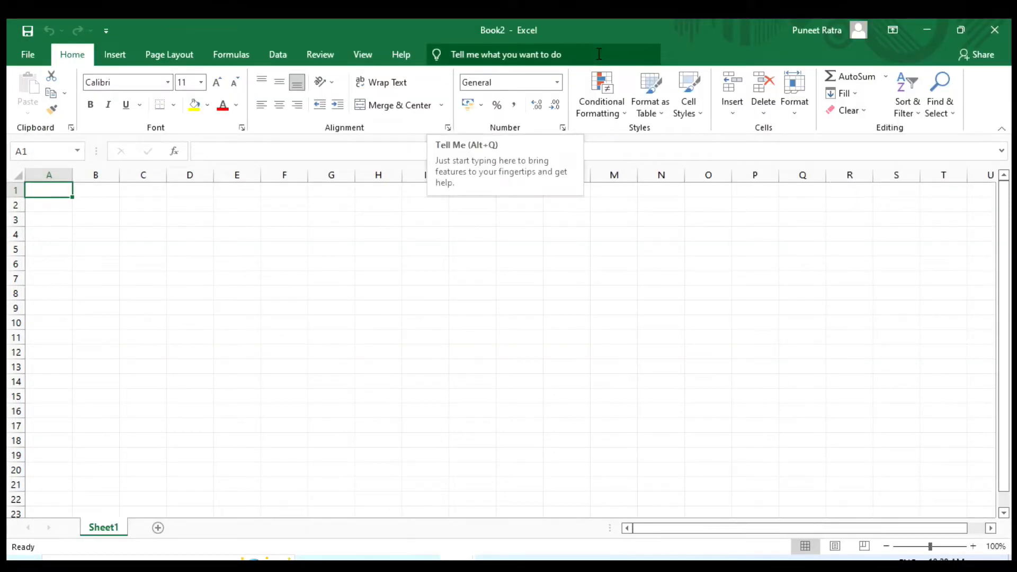
pyautogui.rightClick(695, 26)
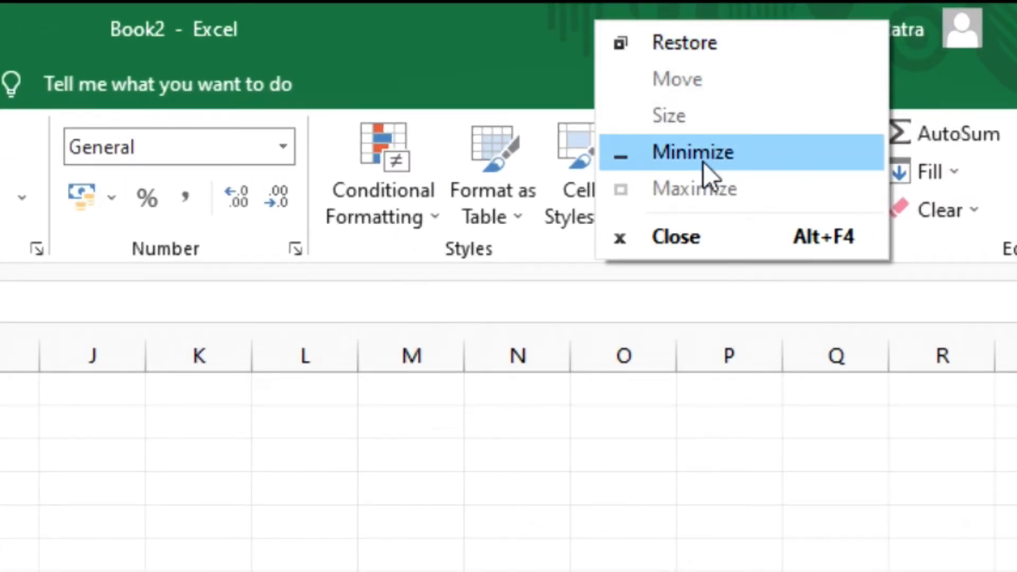
pyautogui.click(684, 43)
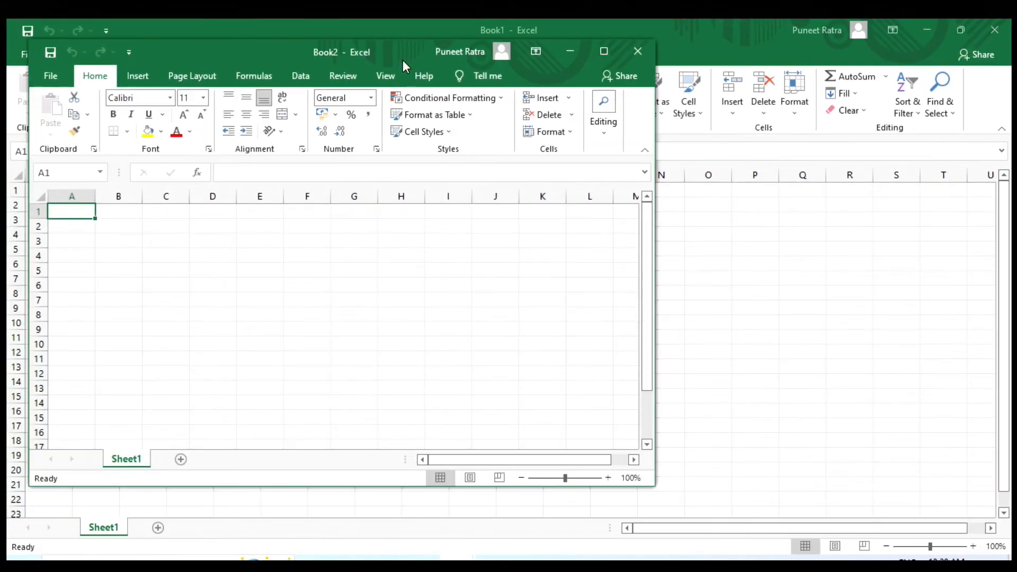
pyautogui.doubleClick(216, 49)
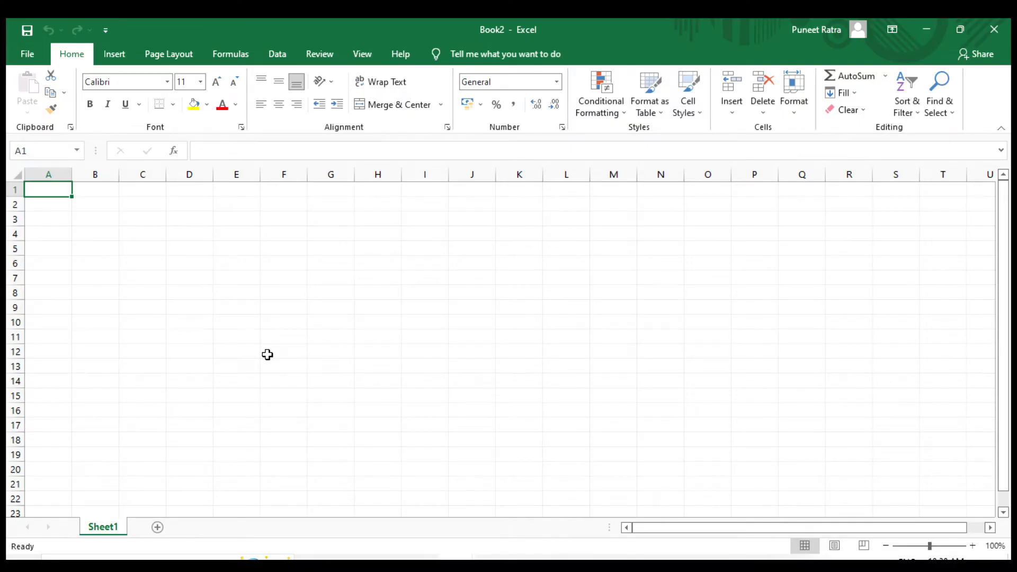
# - Select columns A, B, C and D one at a time, and start editing the empty cell G6
pyautogui.click(51, 174)
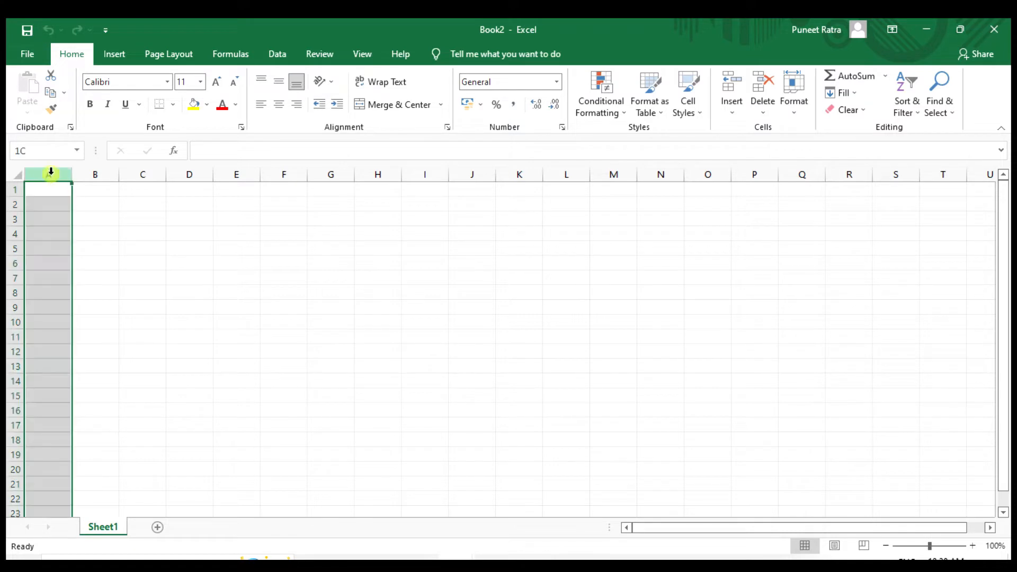
pyautogui.click(99, 174)
pyautogui.click(144, 174)
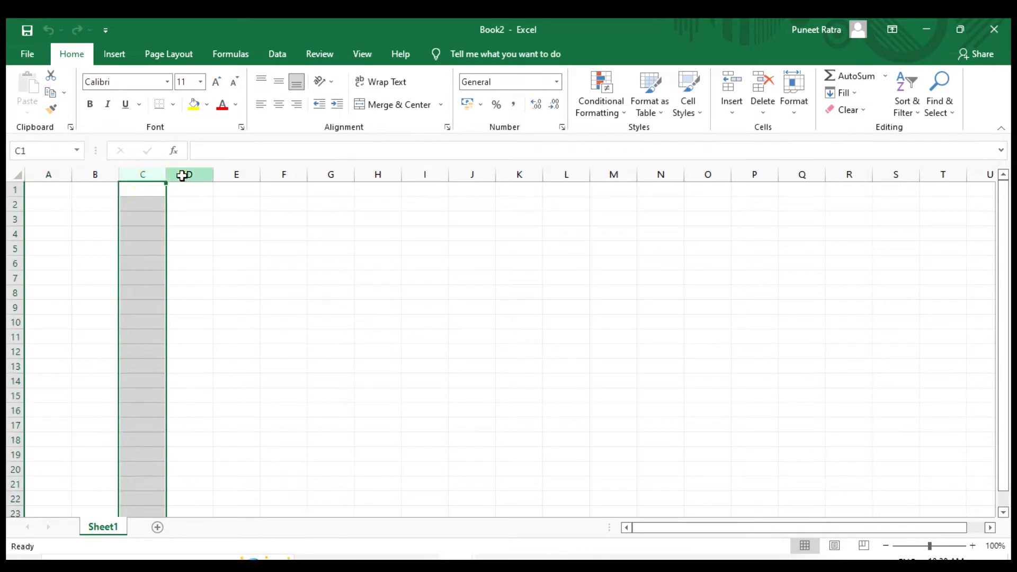
pyautogui.click(183, 173)
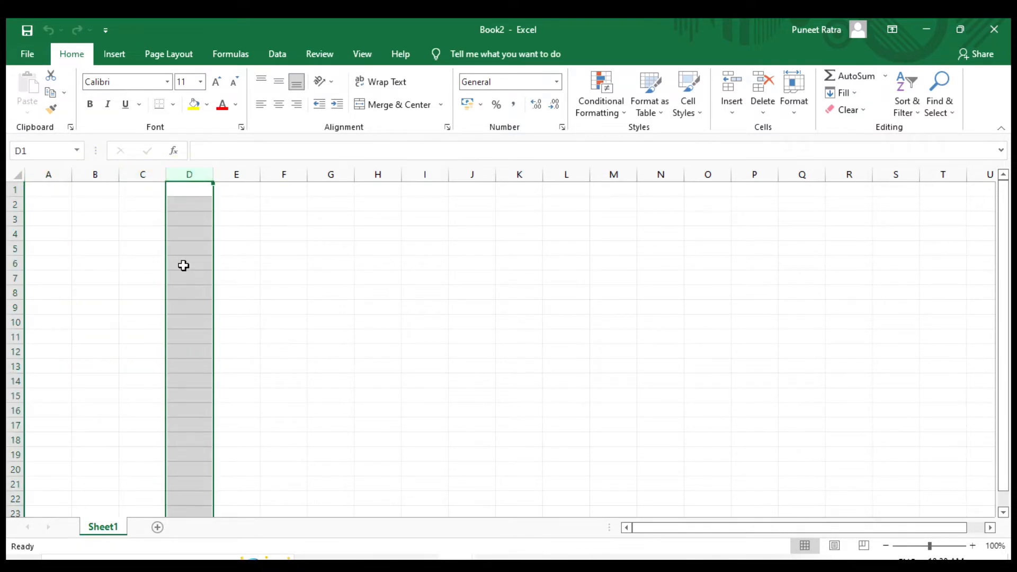
pyautogui.scroll(-8, 183, 265)
pyautogui.scroll(8, 183, 265)
pyautogui.moveTo(62, 169); pyautogui.dragTo(580, 167)
pyautogui.click(313, 260)
pyautogui.click(340, 150)
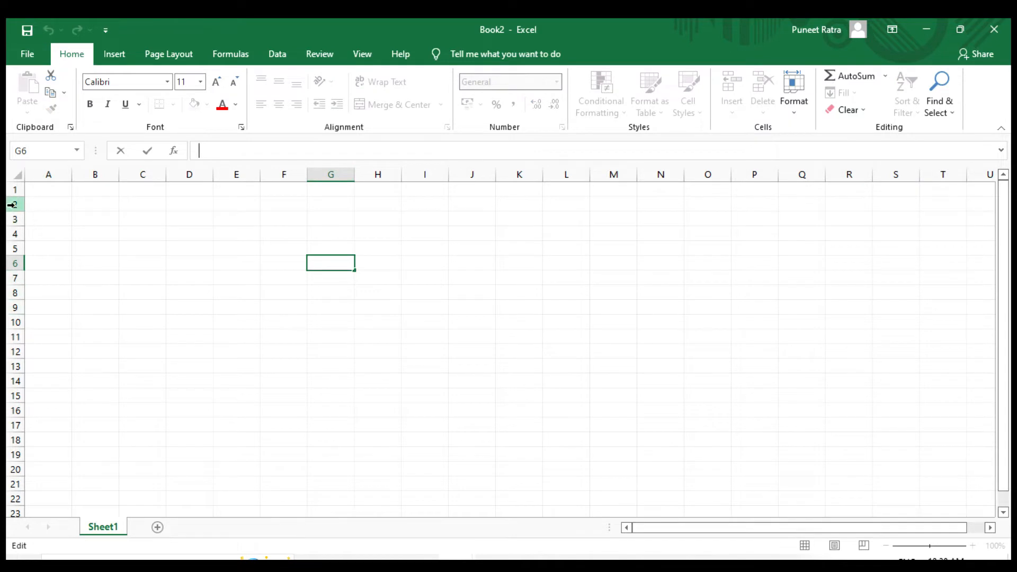
# - Leave cell G6 empty and select entire rows one at a time, working down from row 1 to row 5
pyautogui.click(14, 191)
pyautogui.click(16, 204)
pyautogui.click(13, 226)
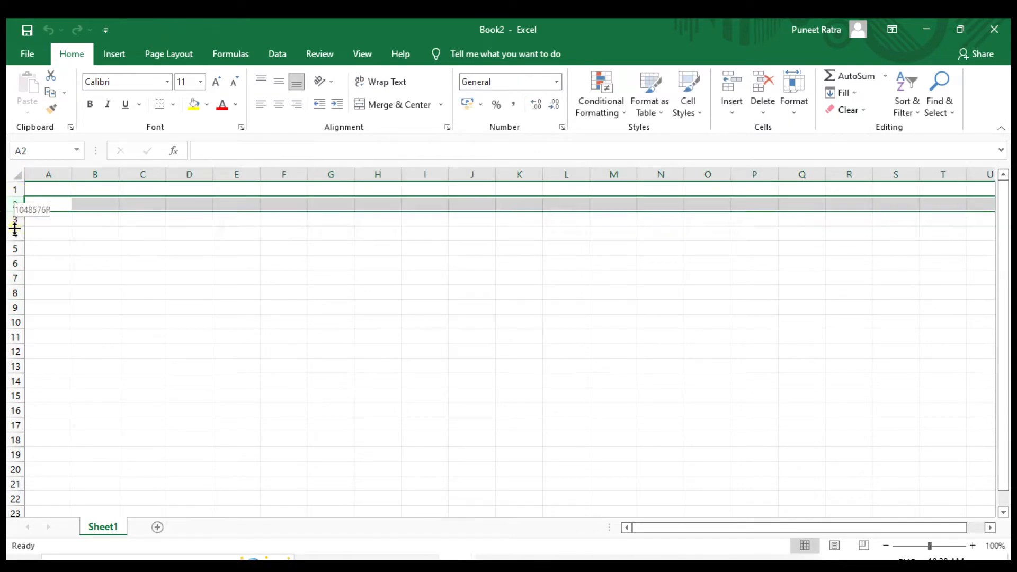
pyautogui.click(14, 242)
pyautogui.click(12, 248)
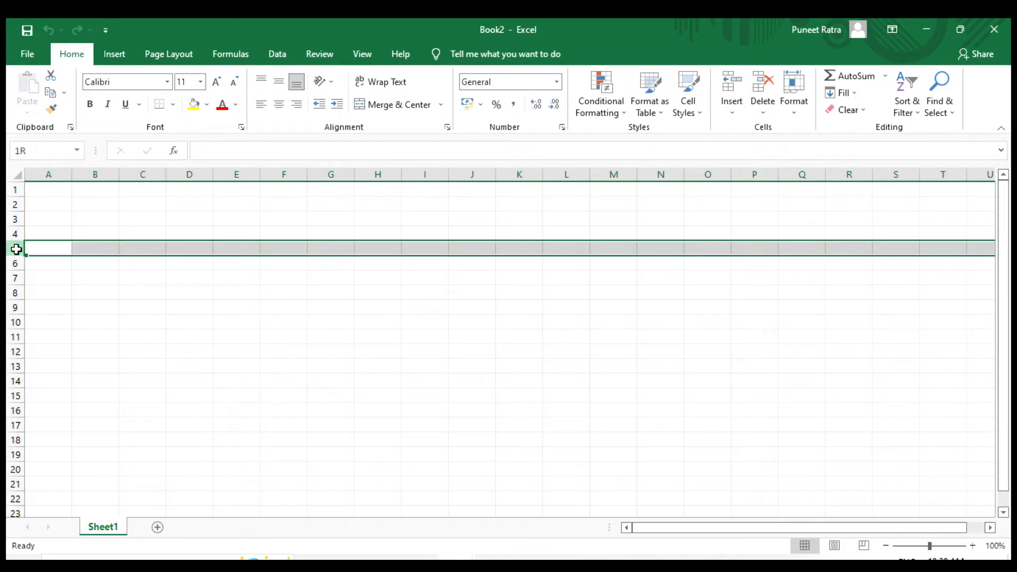
# - Select the whole of column E, followed by the single cell C5 where column C meets row 5
pyautogui.click(233, 174)
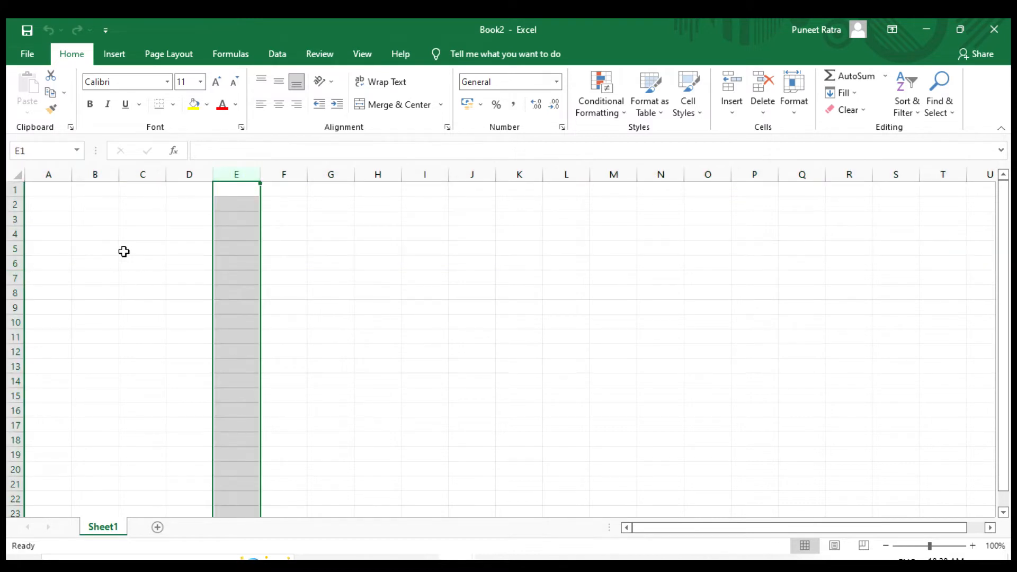
pyautogui.click(147, 248)
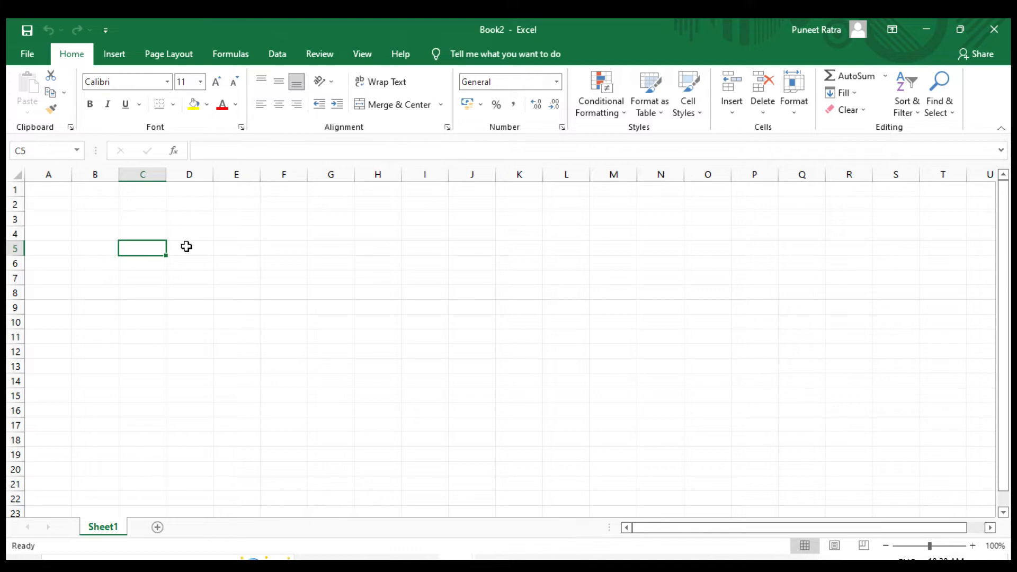
pyautogui.click(141, 291)
pyautogui.click(148, 274)
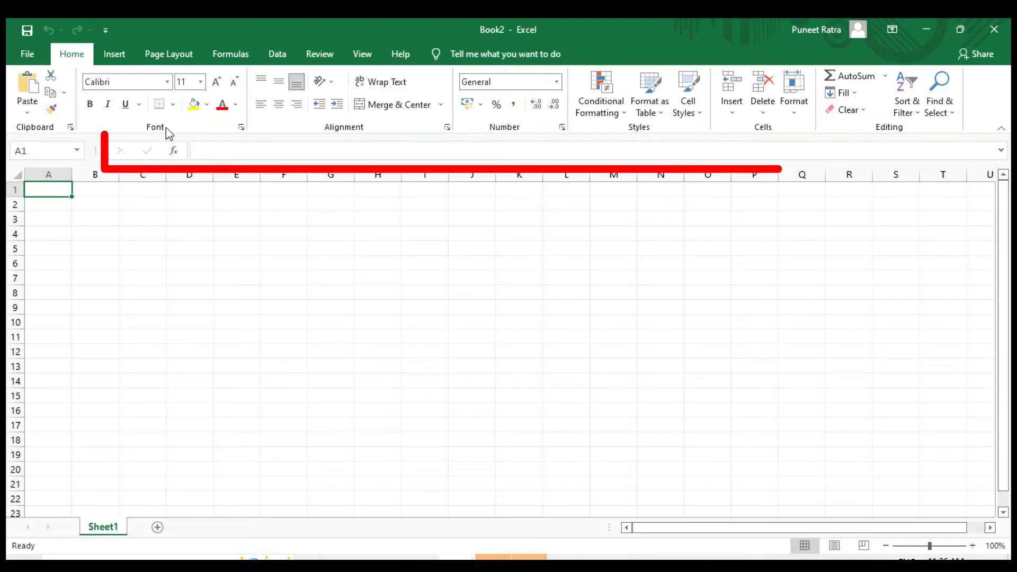
# - Enter the numbers 1, 2 and 3 down cells A1 to A3, and select those three cells
pyautogui.click(295, 148)
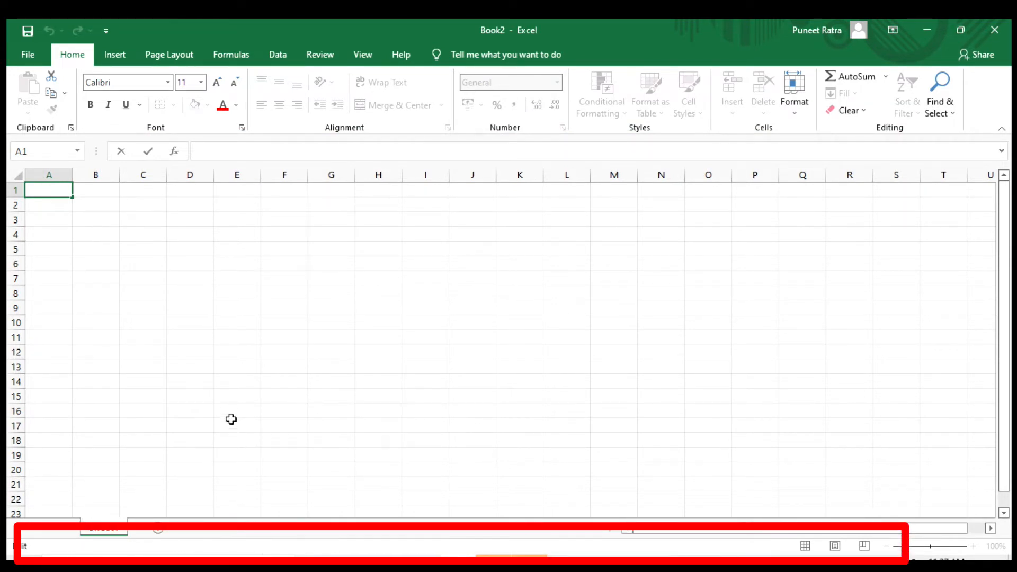
pyautogui.write('1')
pyautogui.press('Return')
pyautogui.write('2')
pyautogui.press('Return')
pyautogui.write('3')
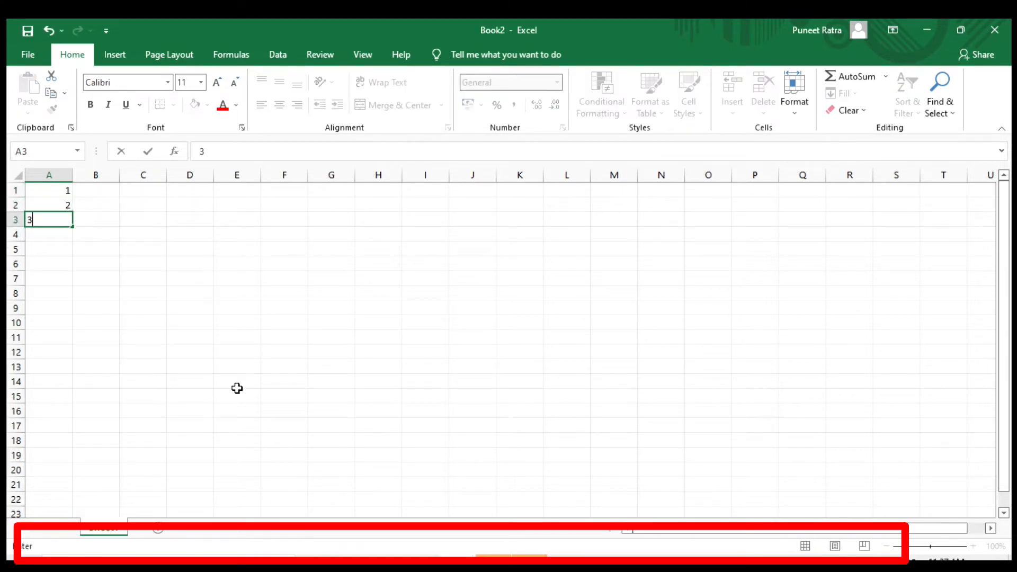
pyautogui.press('Return')
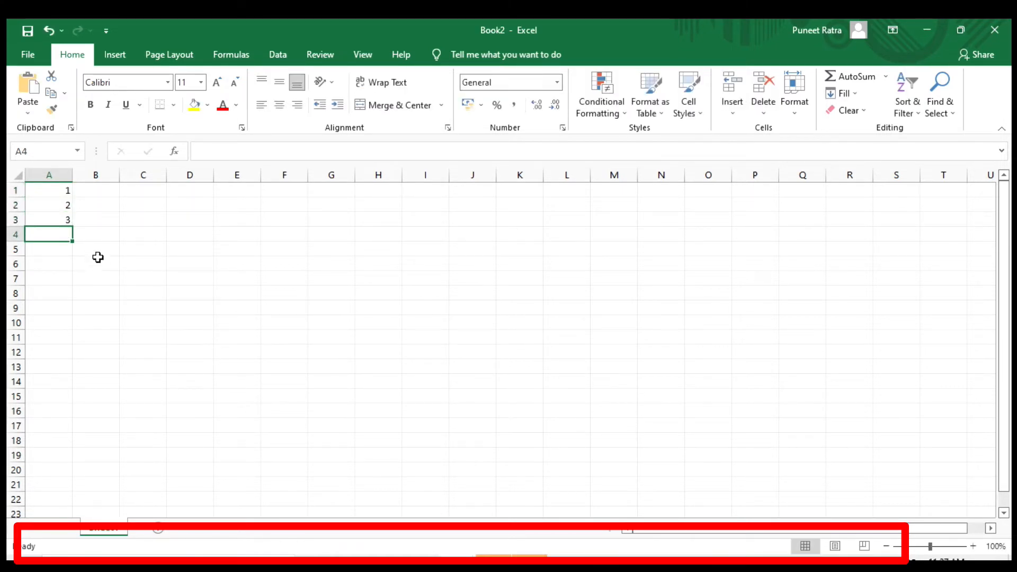
pyautogui.click(51, 188)
pyautogui.moveTo(51, 188); pyautogui.dragTo(55, 221)
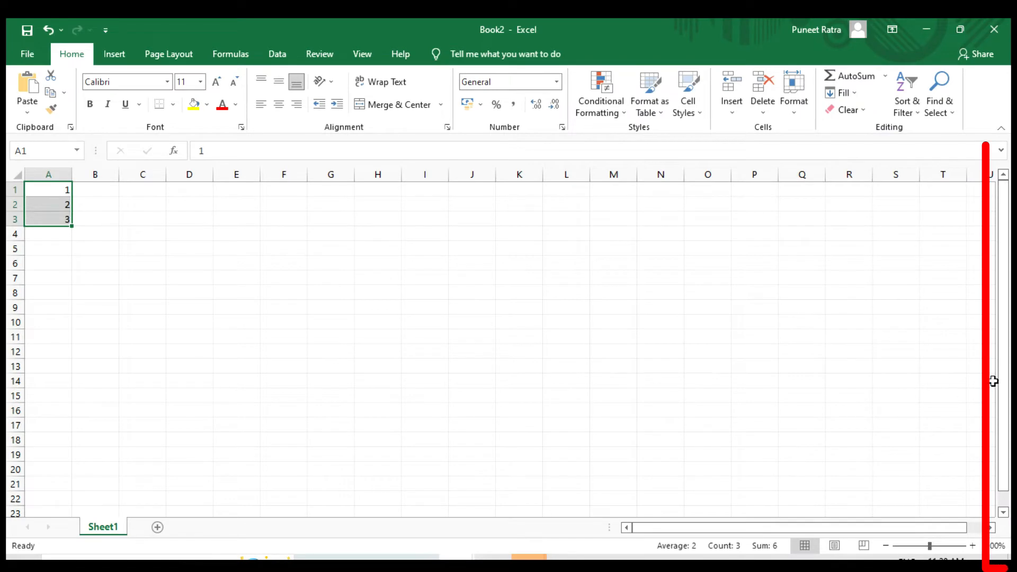
# - Look through the sheet's rows down to about row 68, and return to row 1
pyautogui.moveTo(1003, 279); pyautogui.dragTo(1001, 371)
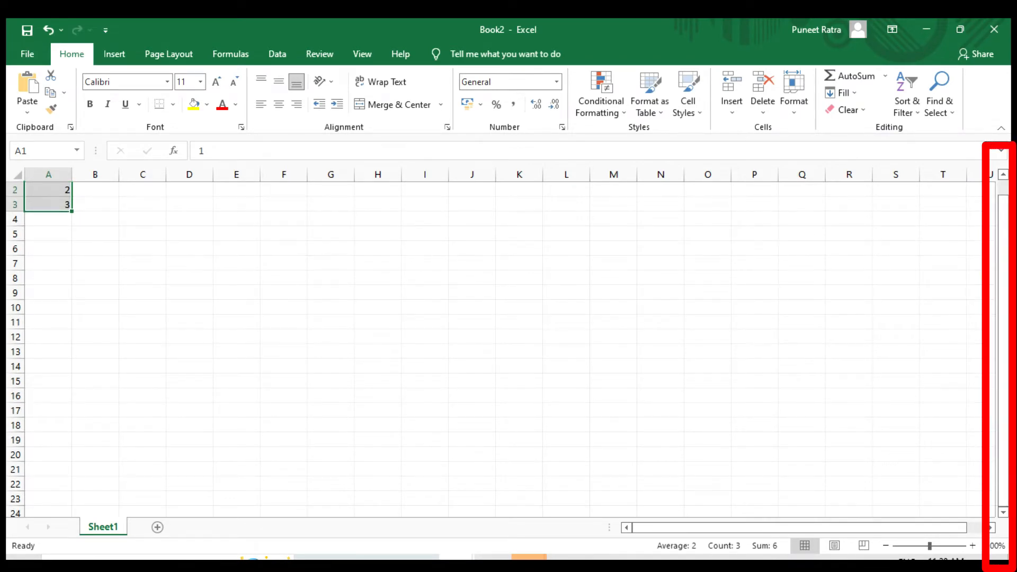
pyautogui.click(1003, 512)
pyautogui.click(1004, 513)
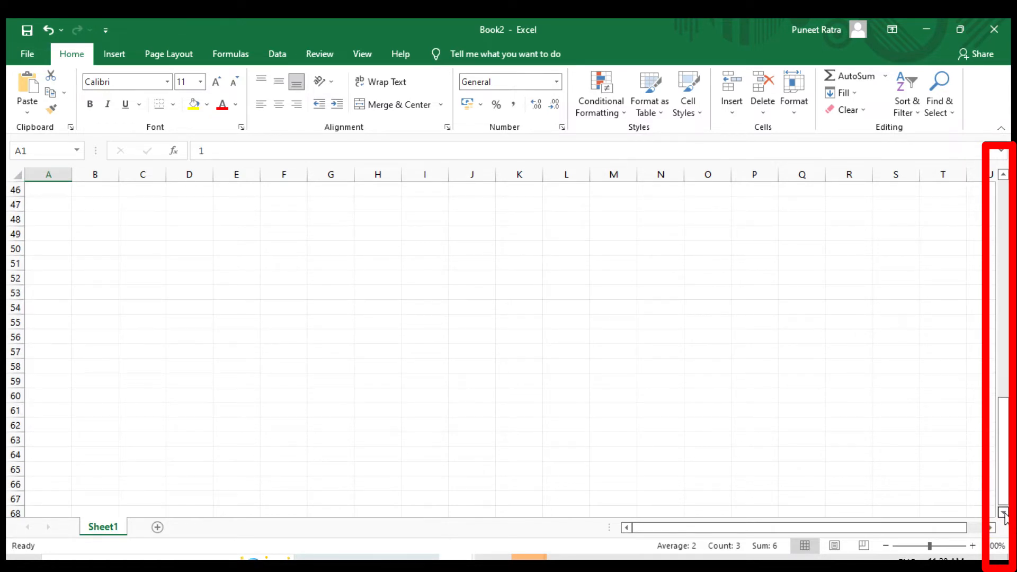
pyautogui.moveTo(1006, 464); pyautogui.dragTo(1006, 464)
pyautogui.click(1002, 439)
pyautogui.moveTo(1002, 363); pyautogui.dragTo(1003, 355)
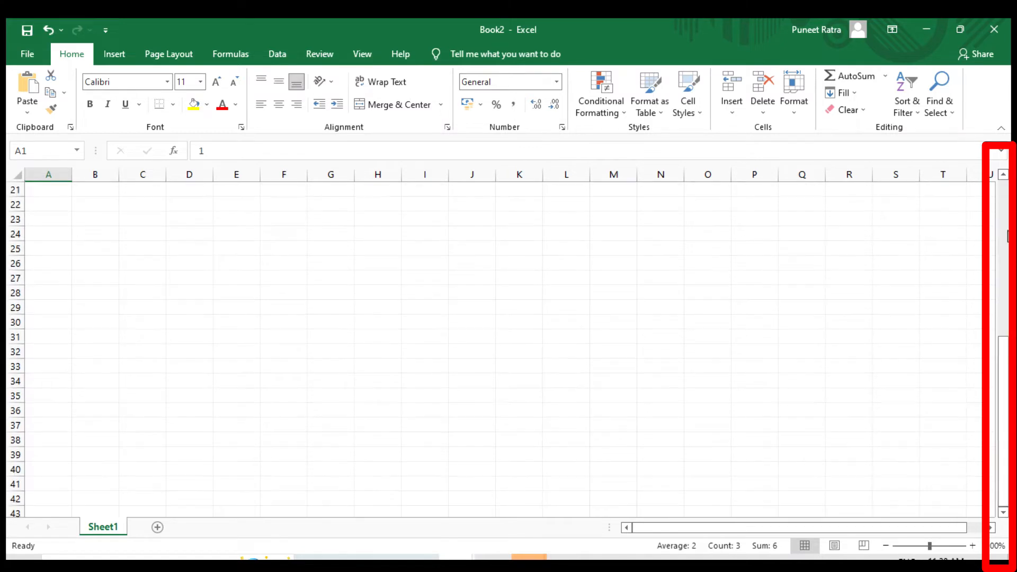
pyautogui.click(1002, 176)
pyautogui.moveTo(1002, 178); pyautogui.dragTo(1002, 178)
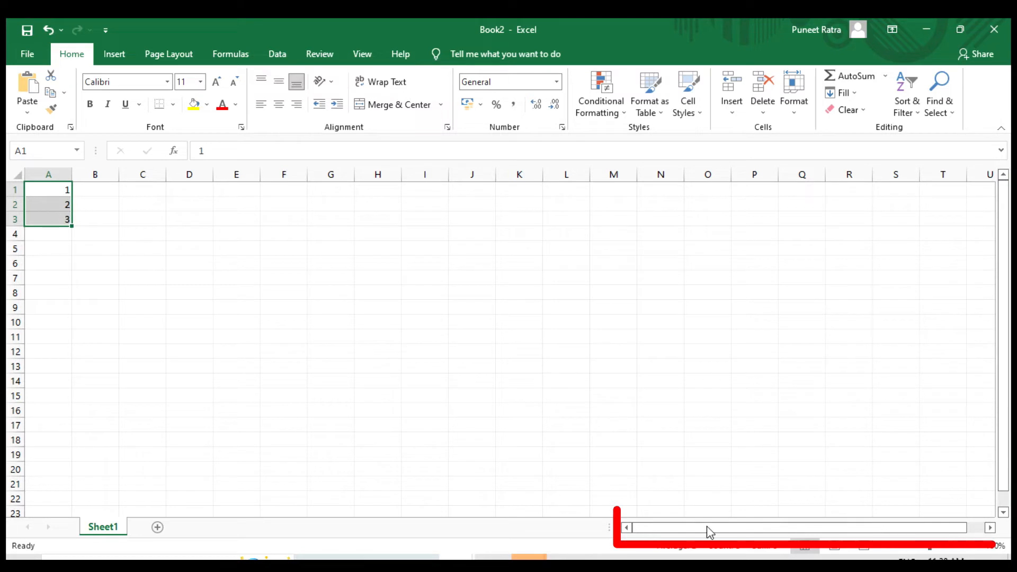
# - From cell AP1, jump to the sheet's last row and across to its last column
pyautogui.moveTo(990, 528); pyautogui.dragTo(992, 529)
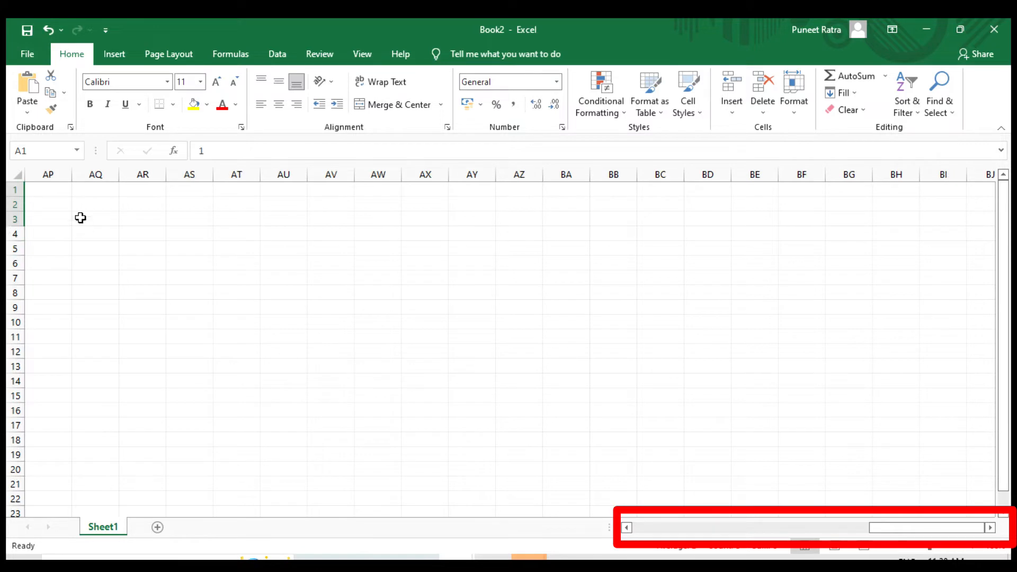
pyautogui.click(61, 188)
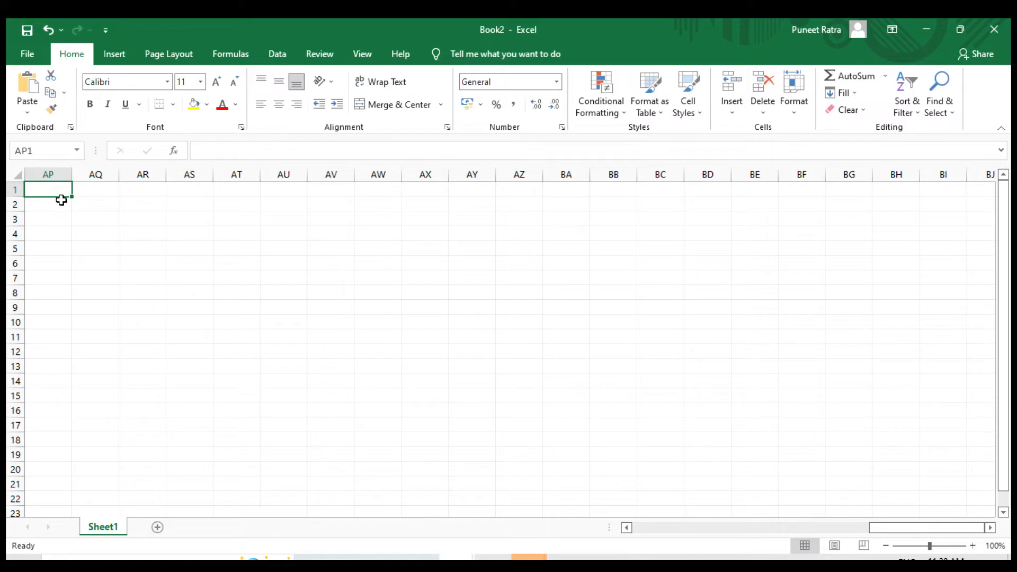
pyautogui.hotkey('ctrl', 'Down')
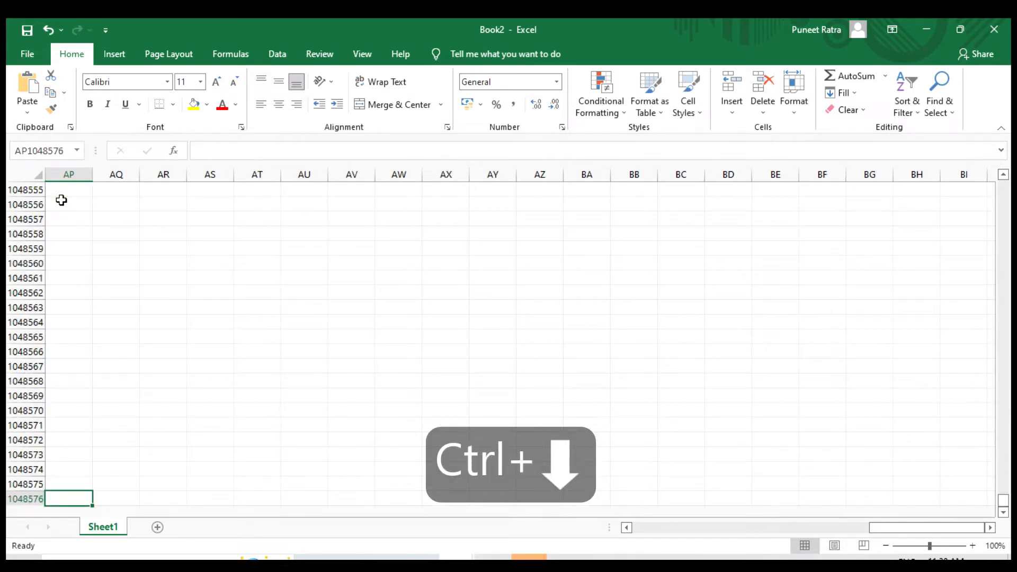
pyautogui.hotkey('ctrl', 'Right')
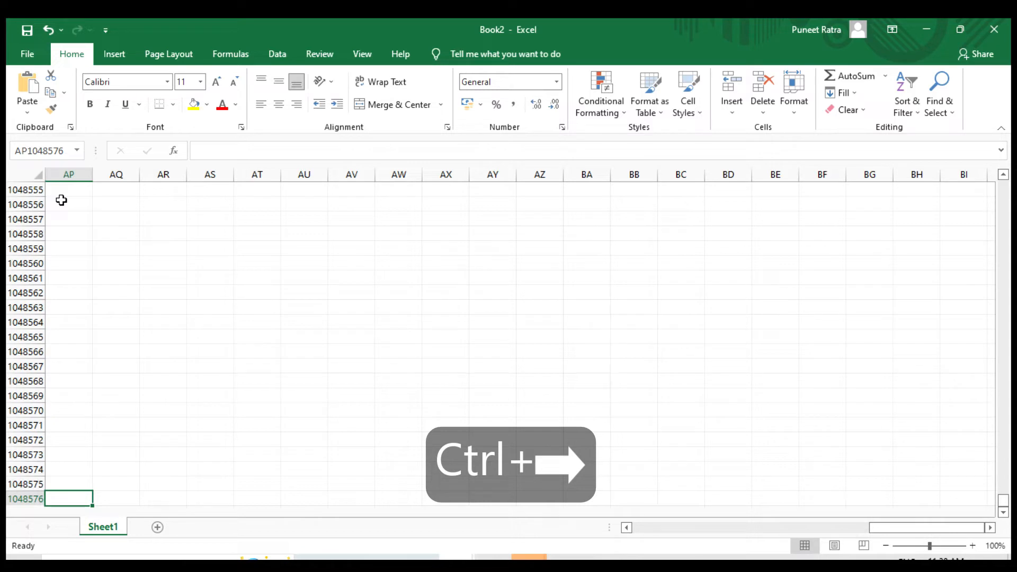
pyautogui.hotkey('ctrl', 'Right')
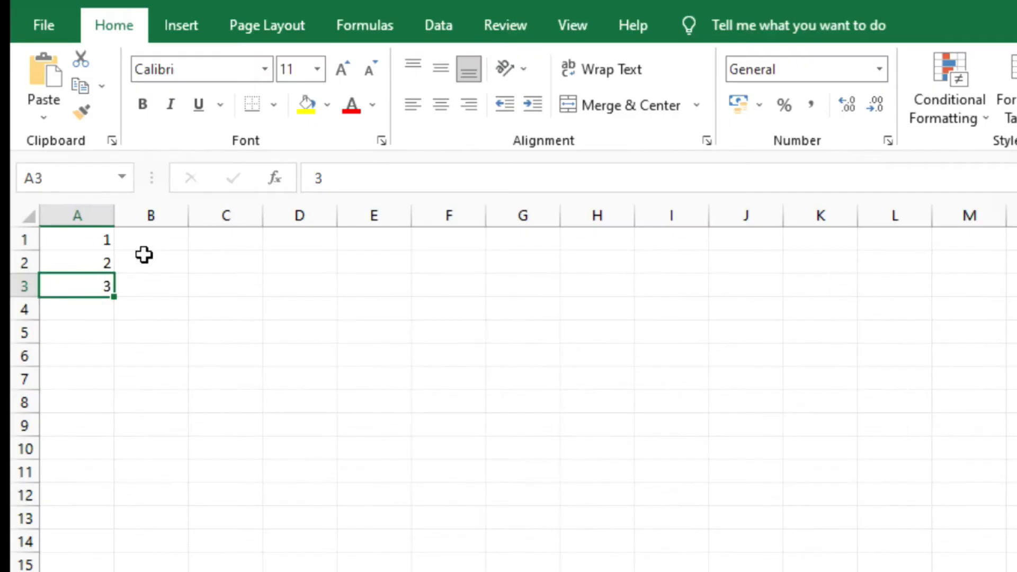
# - Enter the sample text vsdgdrdtdtrh in cell C3
pyautogui.click(157, 285)
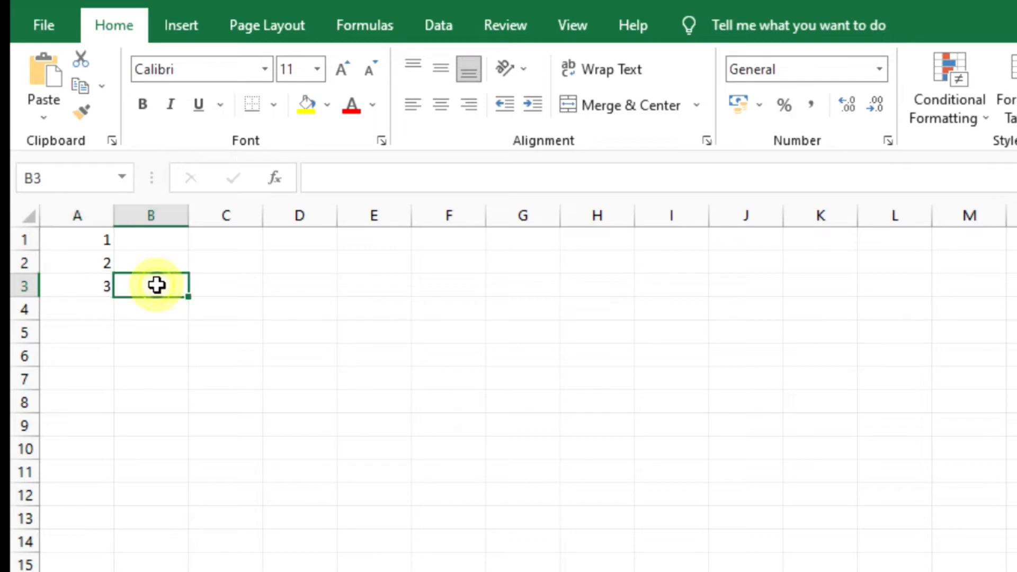
pyautogui.click(211, 285)
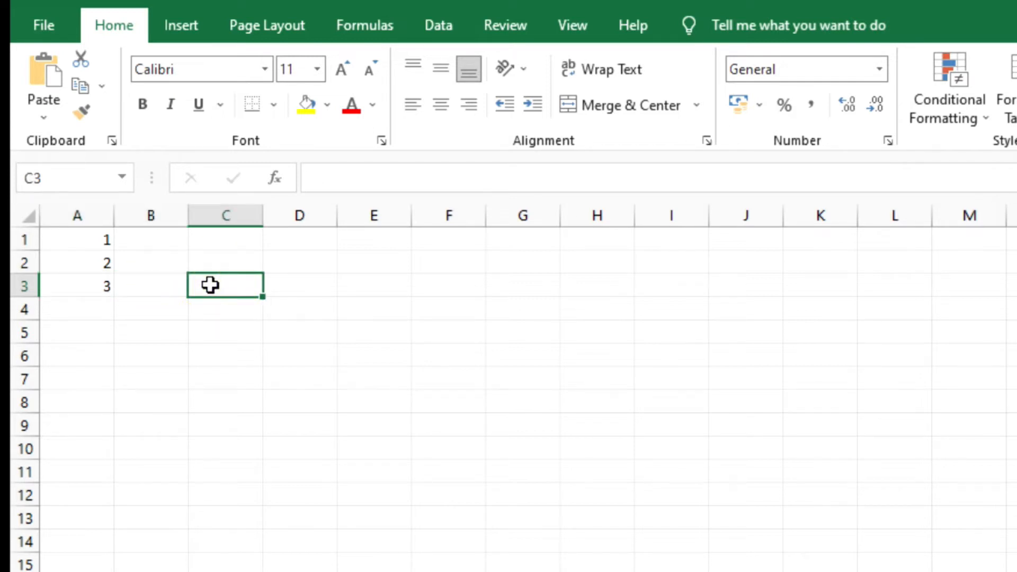
pyautogui.doubleClick(236, 284)
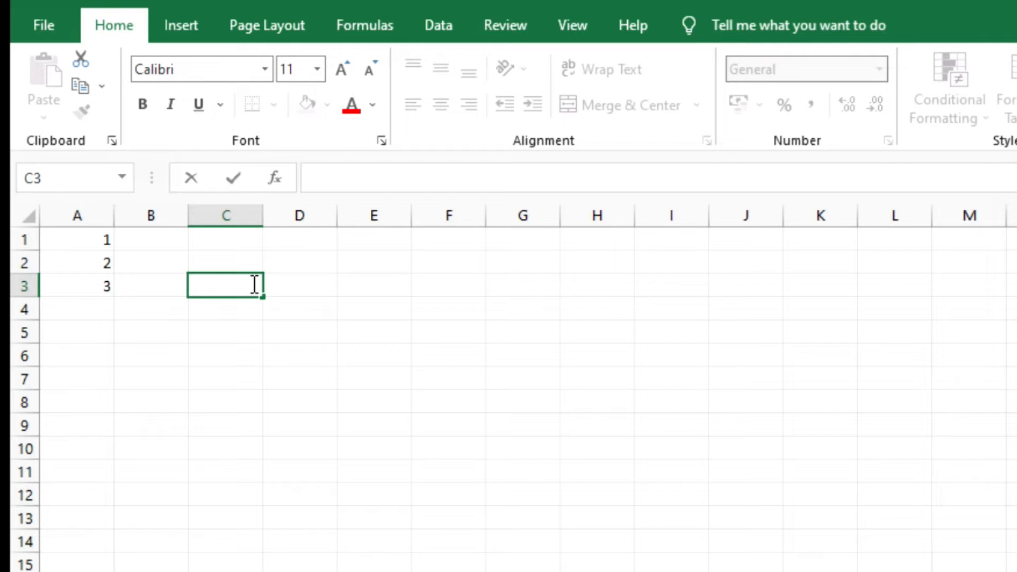
pyautogui.write('vsdgdrdtdtrh')
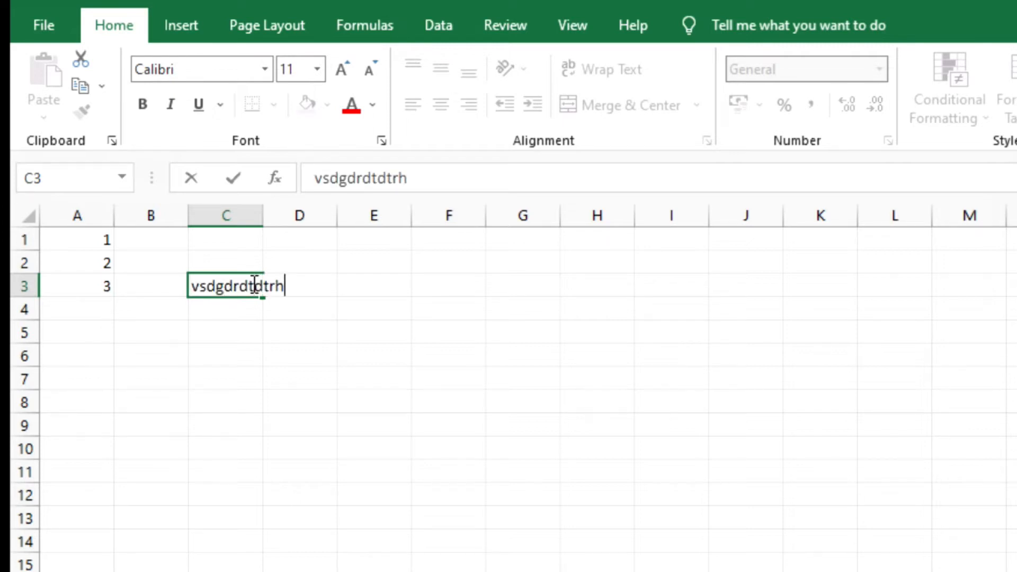
pyautogui.press('Return')
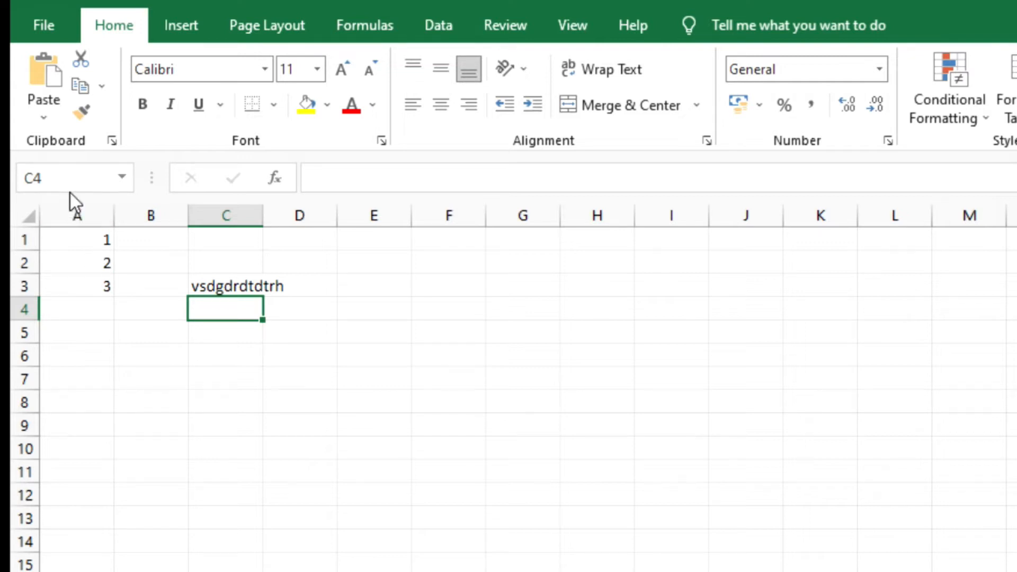
# - Highlight the cell reference of active cell C4, and move the selection to cell M10
pyautogui.click(81, 175)
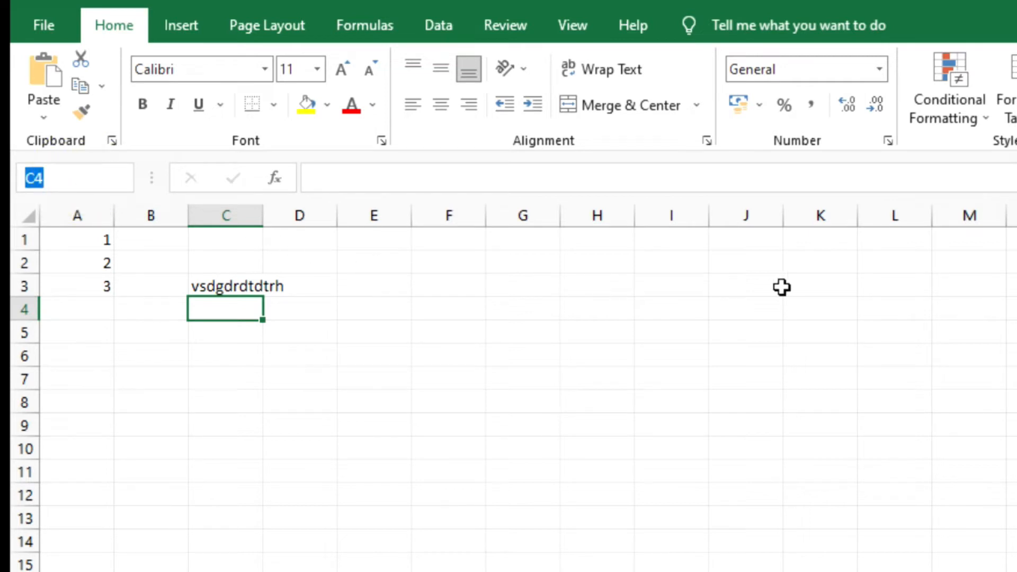
pyautogui.click(962, 451)
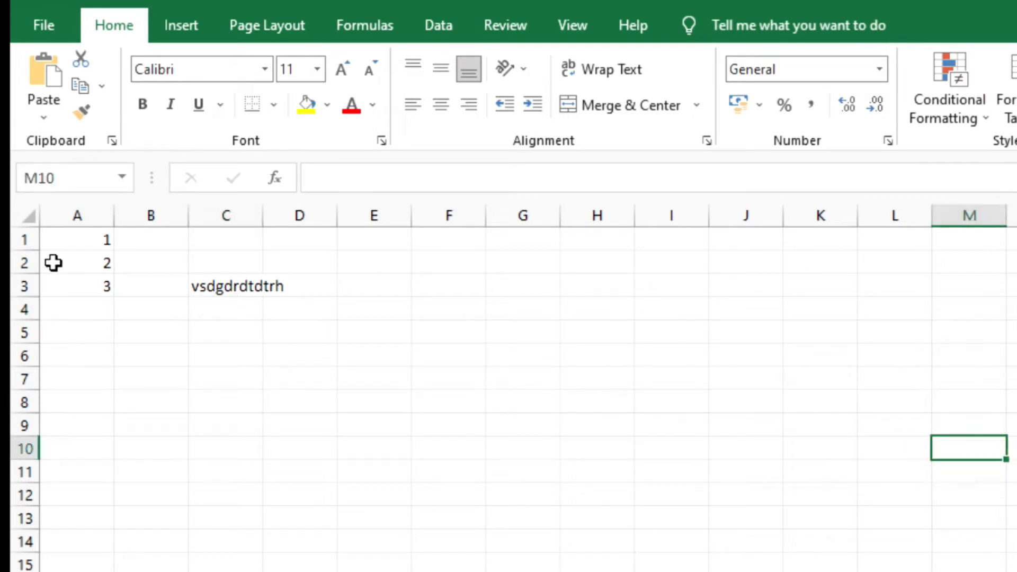
# - Fill the value of cell A3 down column A to A18, and select cell C1
pyautogui.click(75, 289)
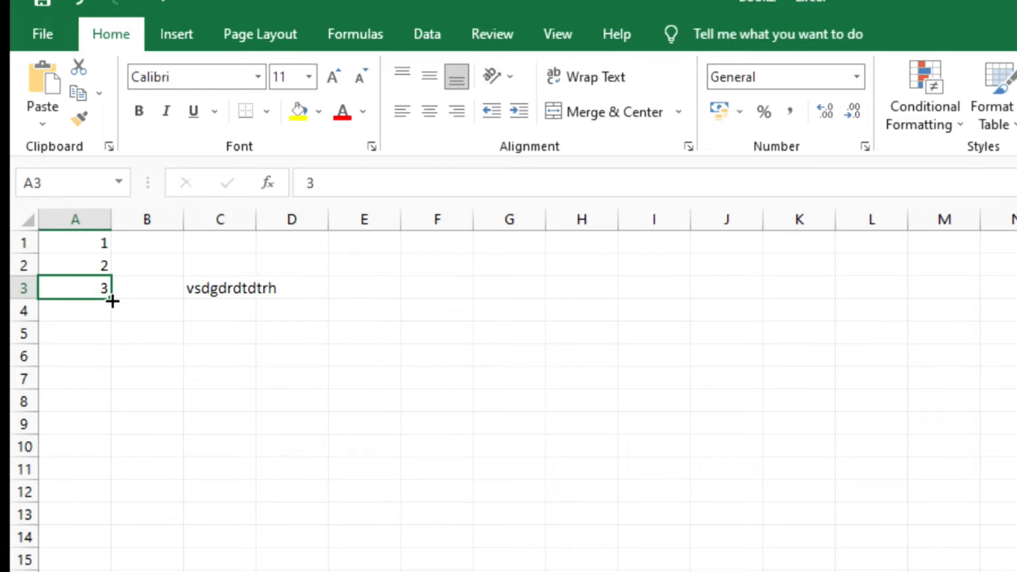
pyautogui.moveTo(111, 298); pyautogui.dragTo(126, 512)
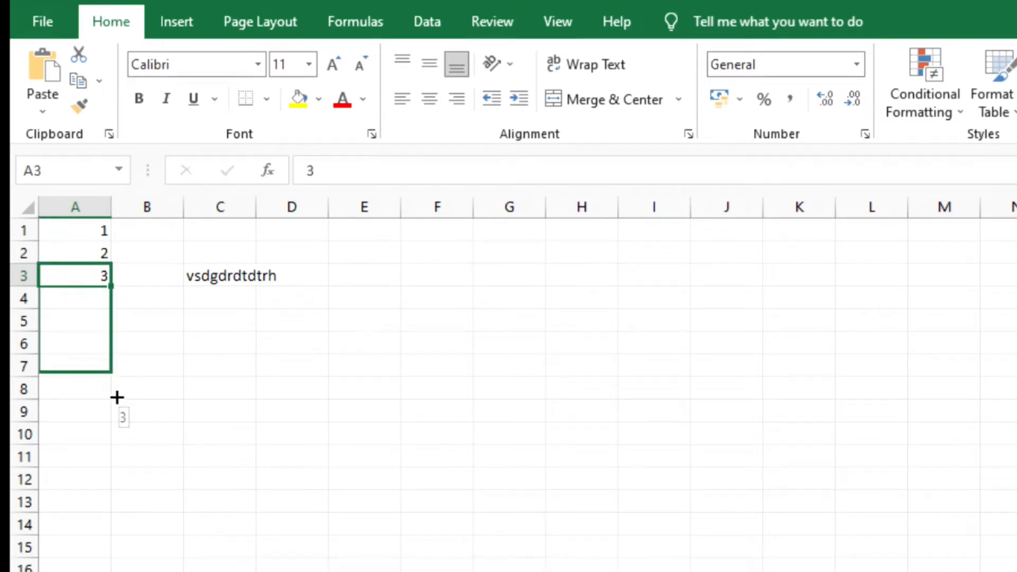
pyautogui.moveTo(126, 381); pyautogui.dragTo(125, 496)
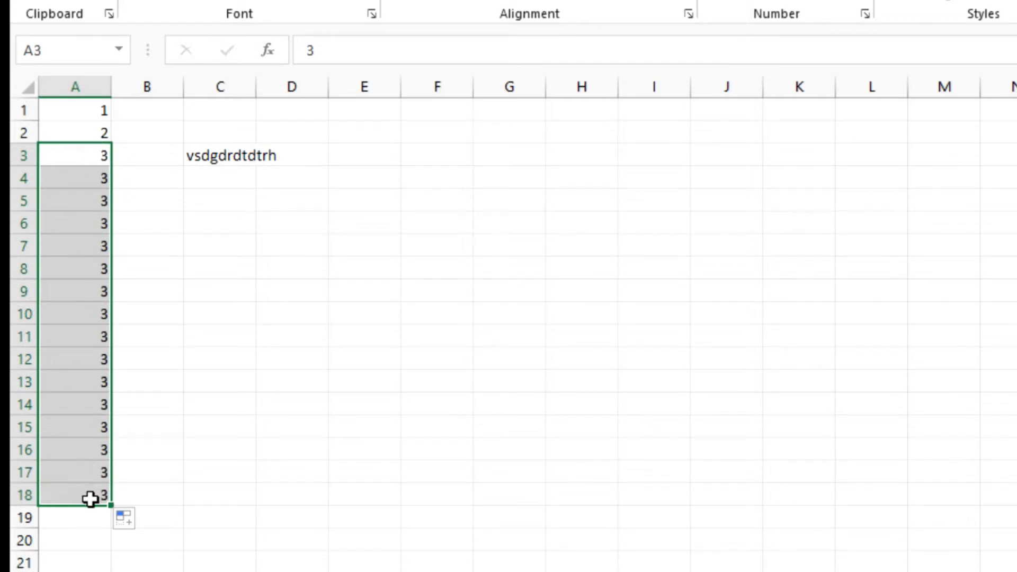
pyautogui.click(214, 110)
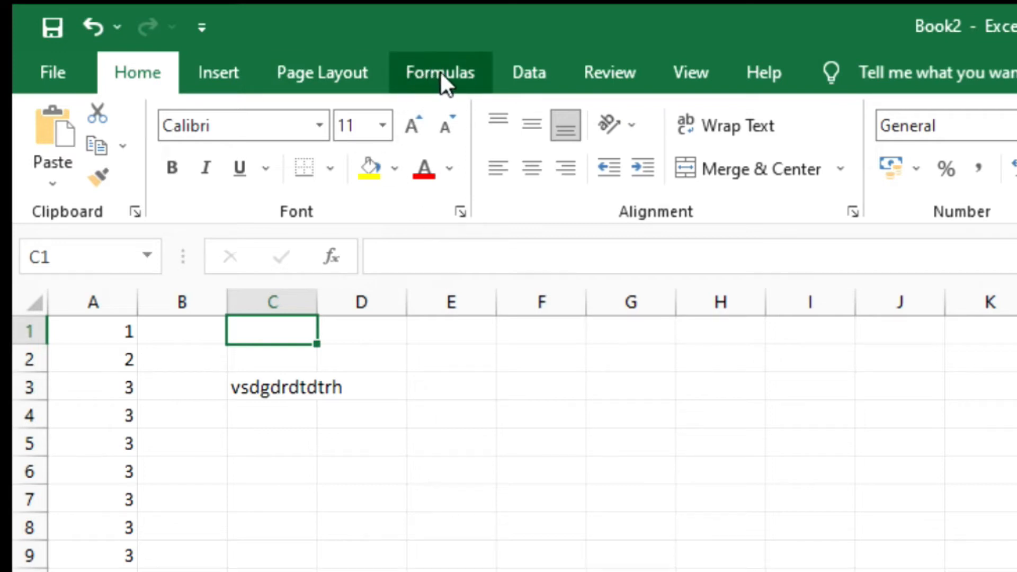
# - Enter the sample text ffff in cell F7
pyautogui.doubleClick(529, 496)
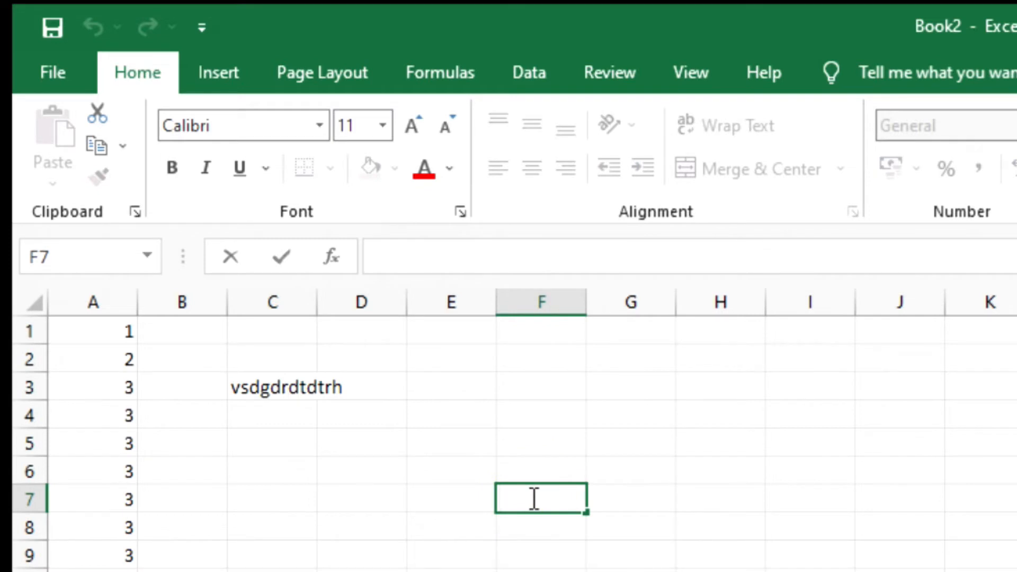
pyautogui.write('ffff')
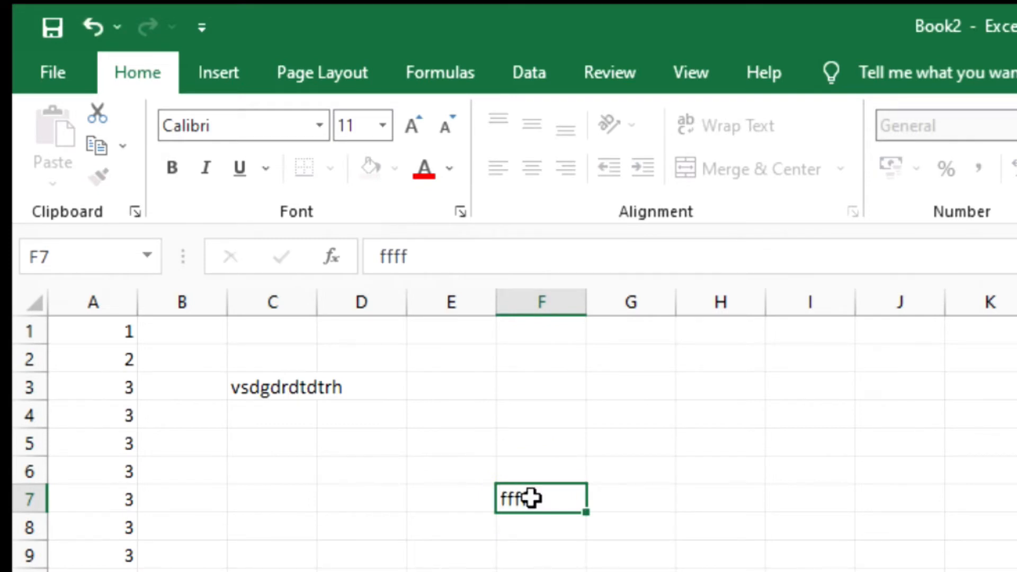
pyautogui.press('Return')
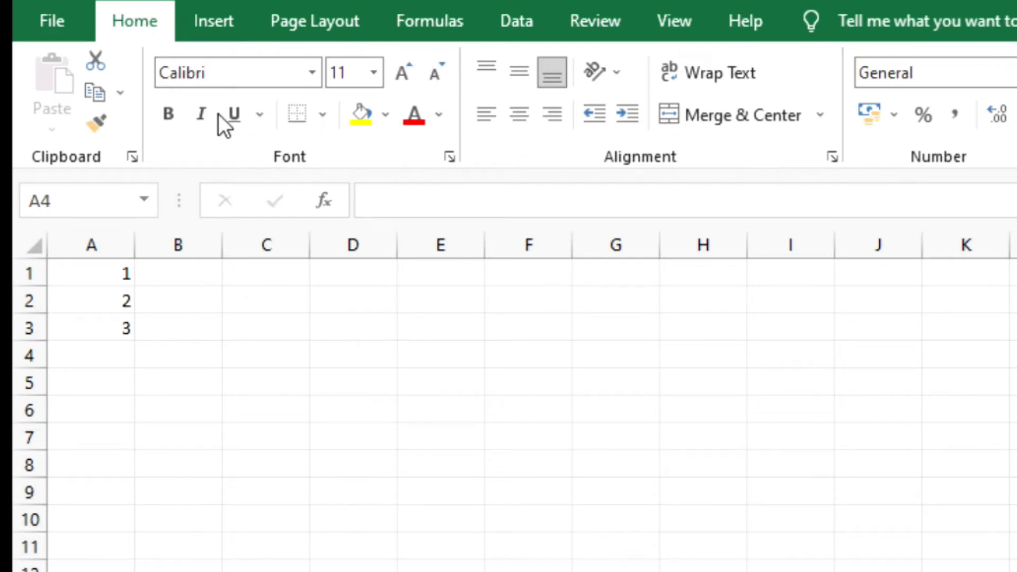
# - Look through the list of available fonts for cell A4, and close it without choosing a font
pyautogui.click(312, 74)
pyautogui.click(311, 75)
pyautogui.click(261, 74)
pyautogui.click(307, 81)
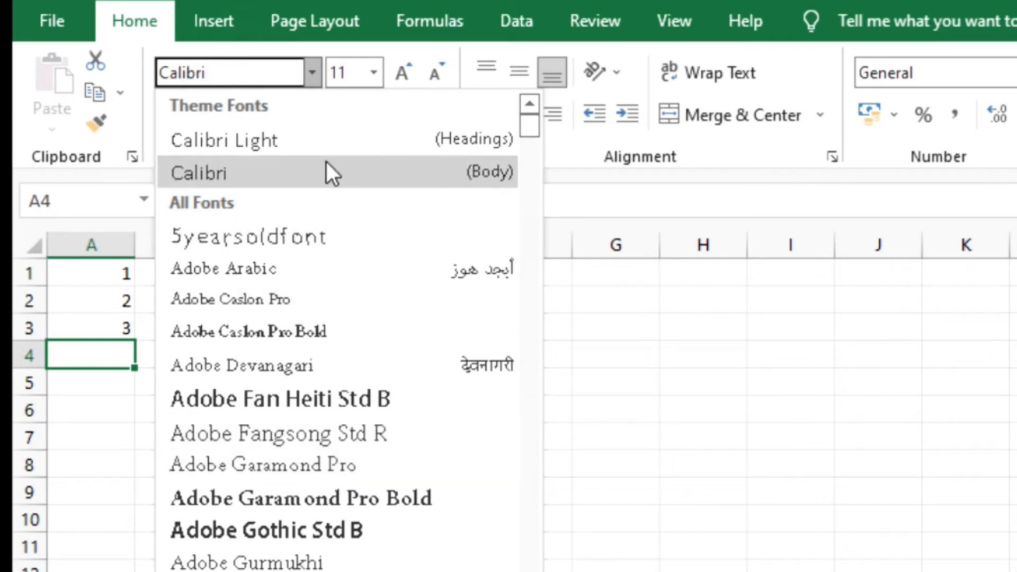
pyautogui.scroll(-8, 373, 506)
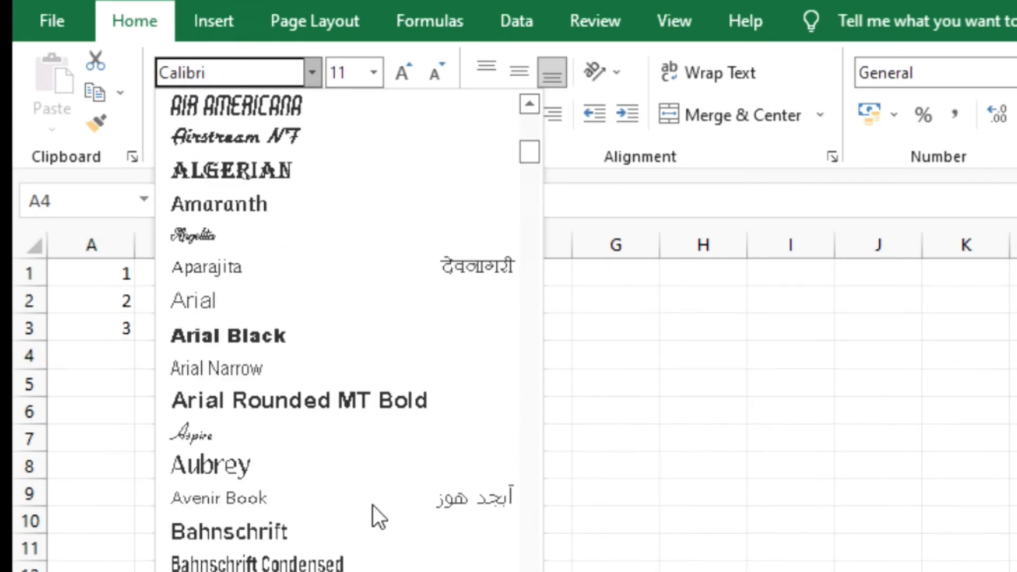
pyautogui.scroll(-4, 373, 504)
pyautogui.scroll(9, 373, 504)
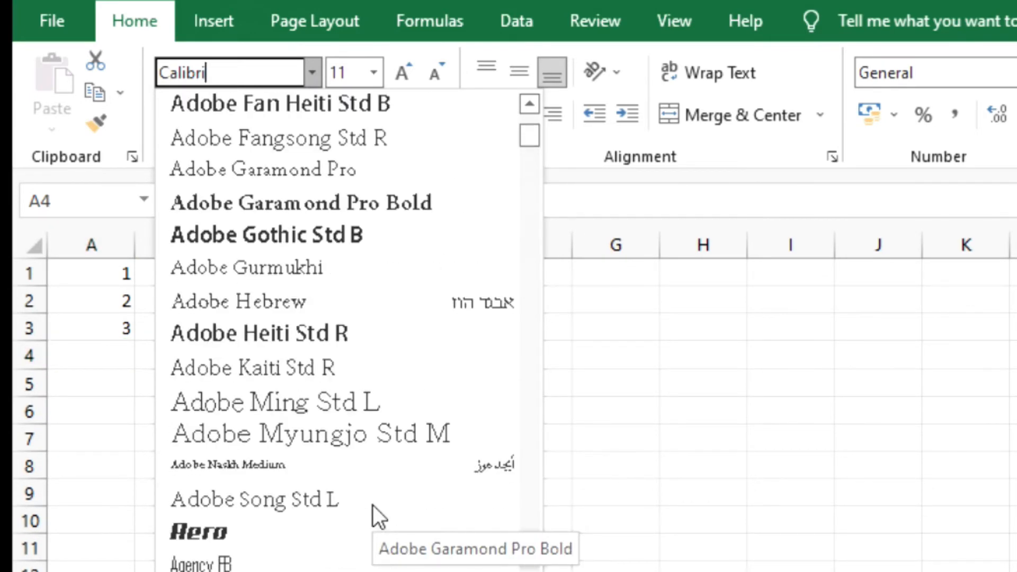
pyautogui.scroll(3, 373, 505)
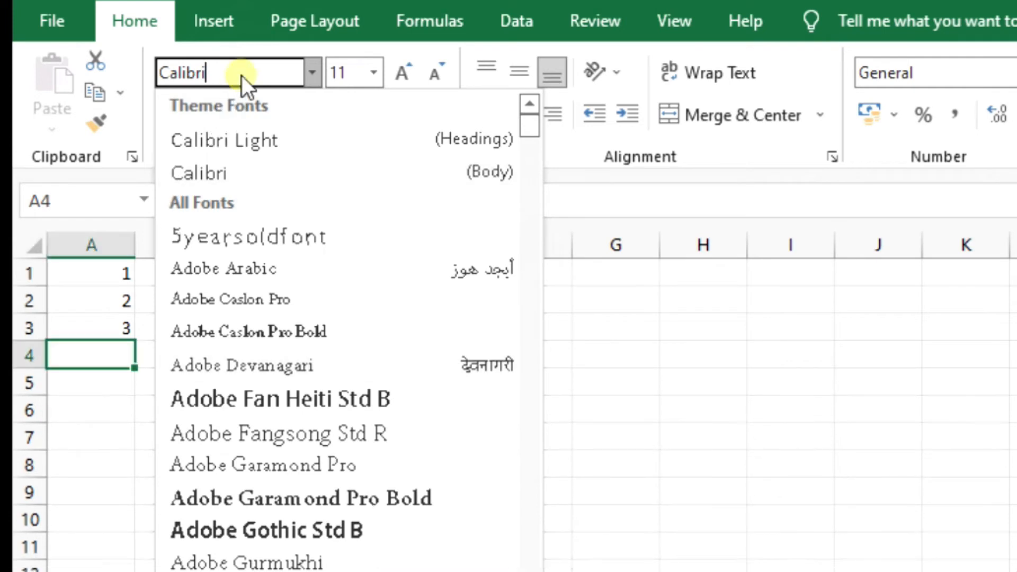
pyautogui.click(309, 71)
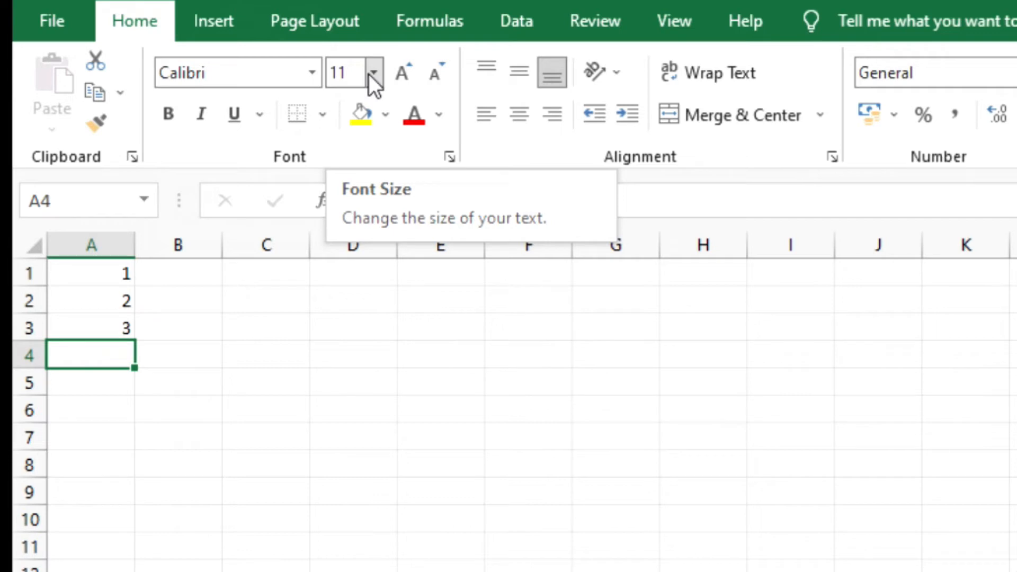
# - Enter a sample first name in cell A4, and reselect that cell
pyautogui.write('Ram')
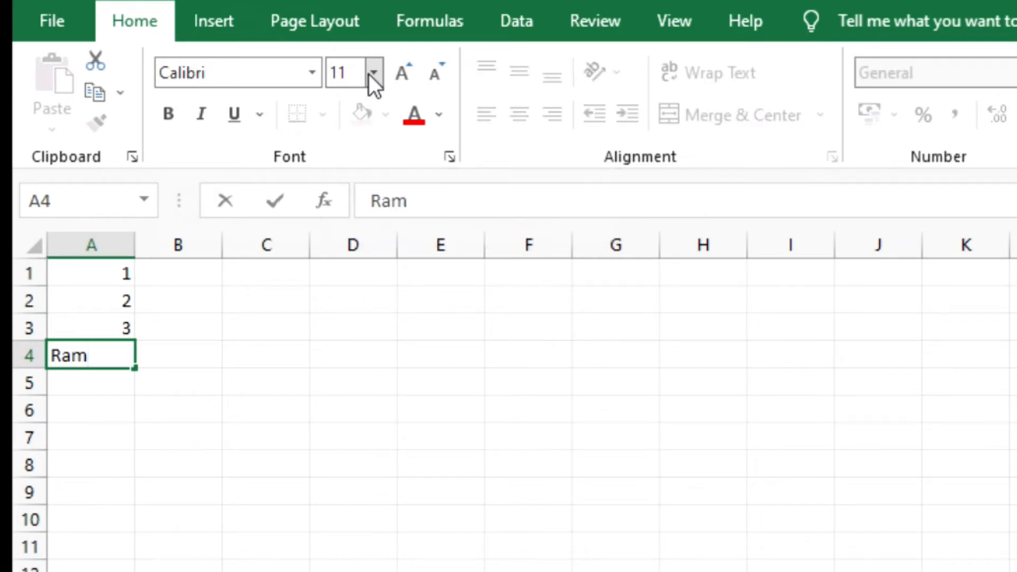
pyautogui.press('Return')
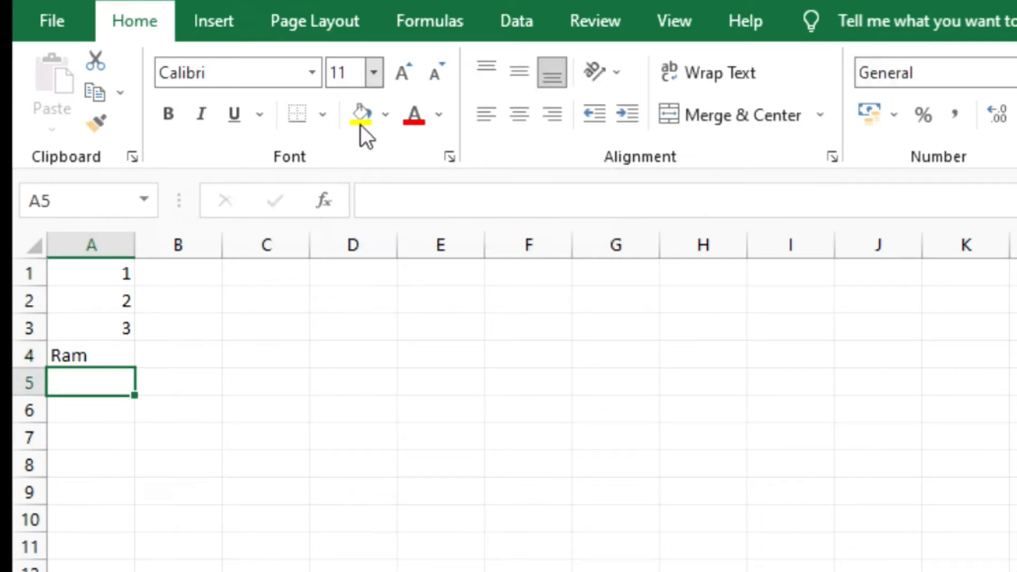
pyautogui.click(105, 355)
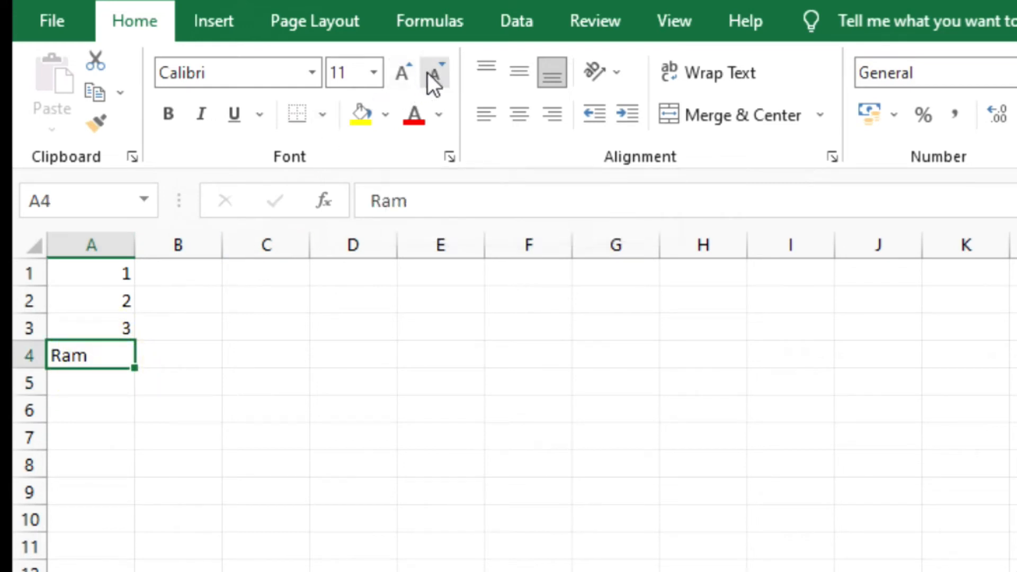
# - Enlarge the text in cell A4 to font size 20, and reduce it back to 11
pyautogui.click(405, 70)
pyautogui.click(404, 70)
pyautogui.click(404, 70)
pyautogui.click(404, 69)
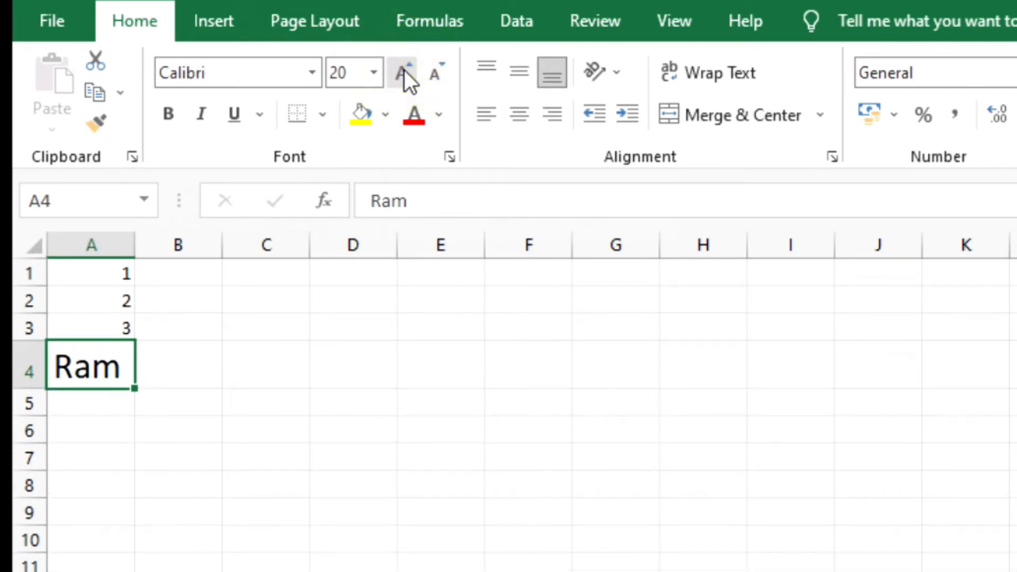
pyautogui.click(433, 72)
pyautogui.click(433, 72)
pyautogui.click(433, 72)
pyautogui.click(434, 72)
pyautogui.click(433, 72)
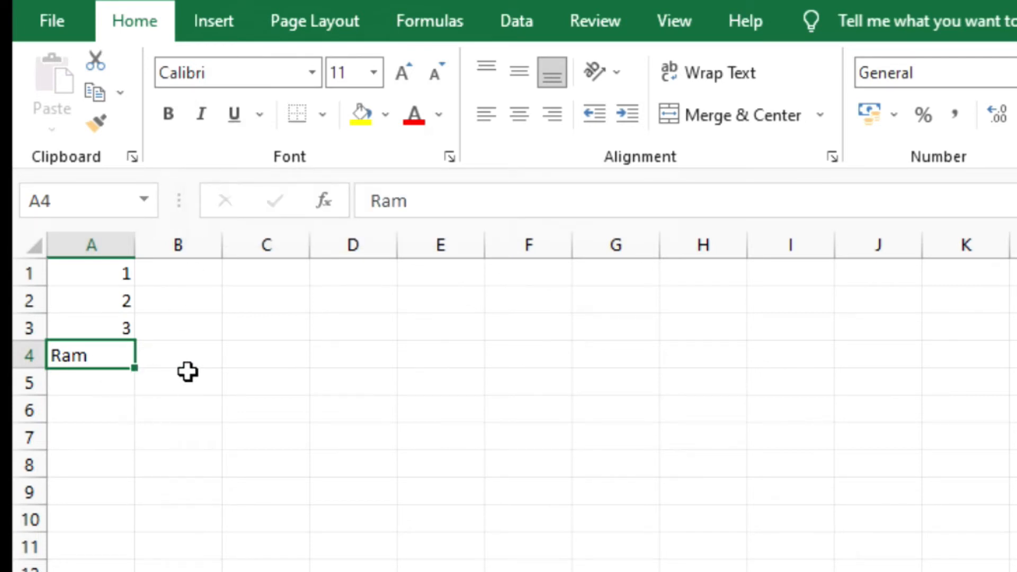
# - Make cell A4 bold, and copy it down into A5 with italic formatting added
pyautogui.hotkey('ctrl', 'b')
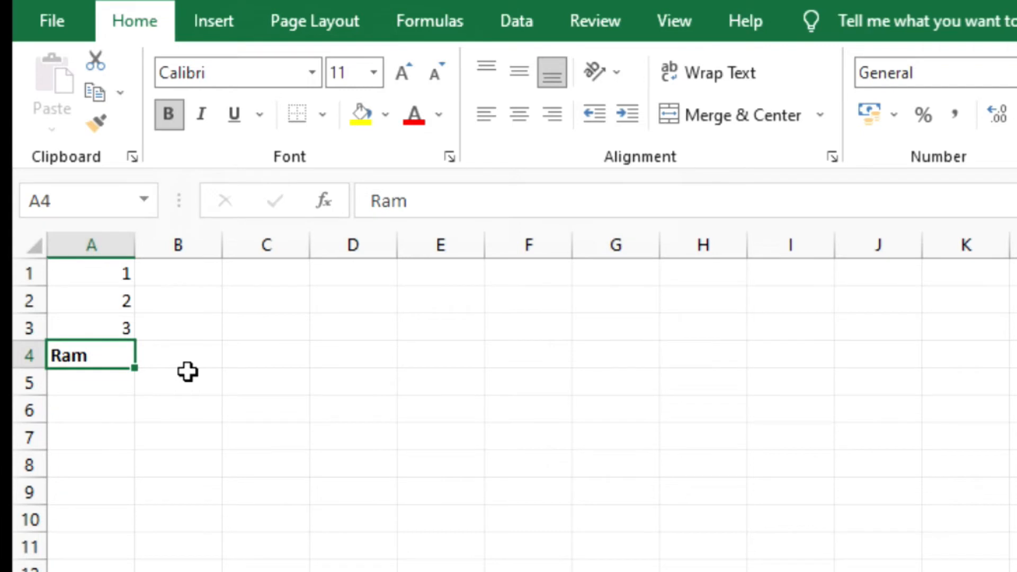
pyautogui.press('Return')
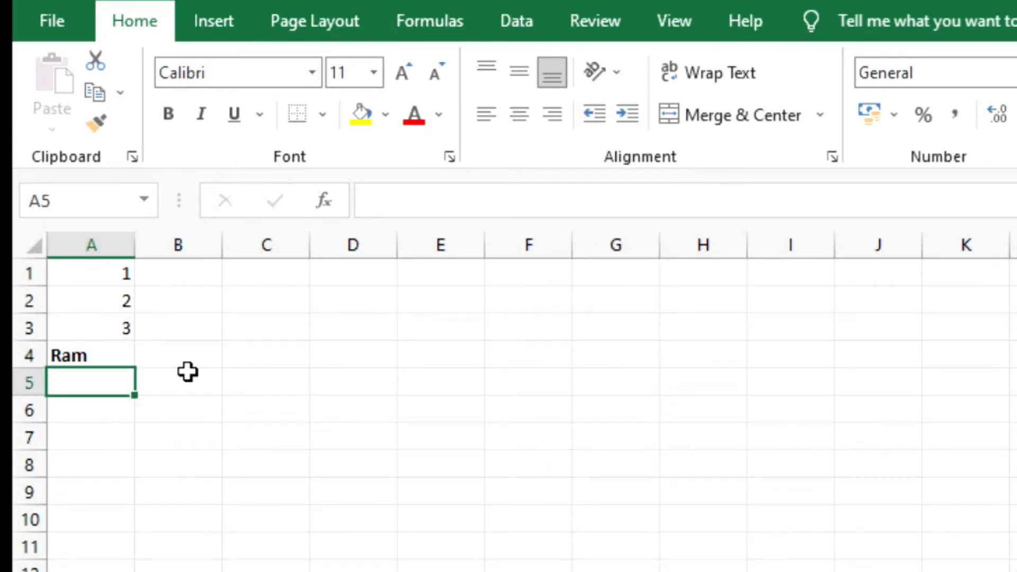
pyautogui.hotkey('ctrl', 'd')
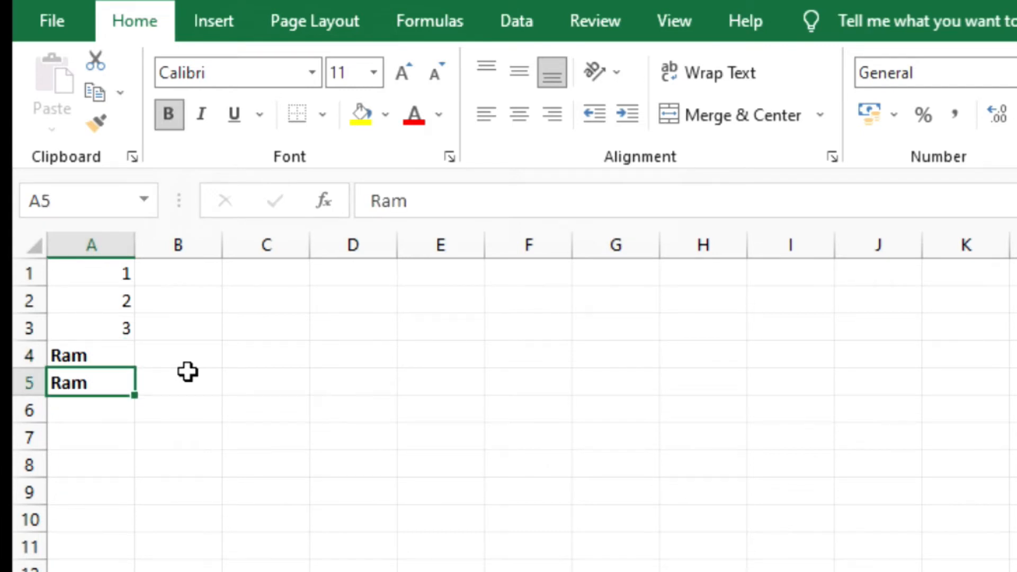
pyautogui.hotkey('ctrl', 'i')
pyautogui.press('Return')
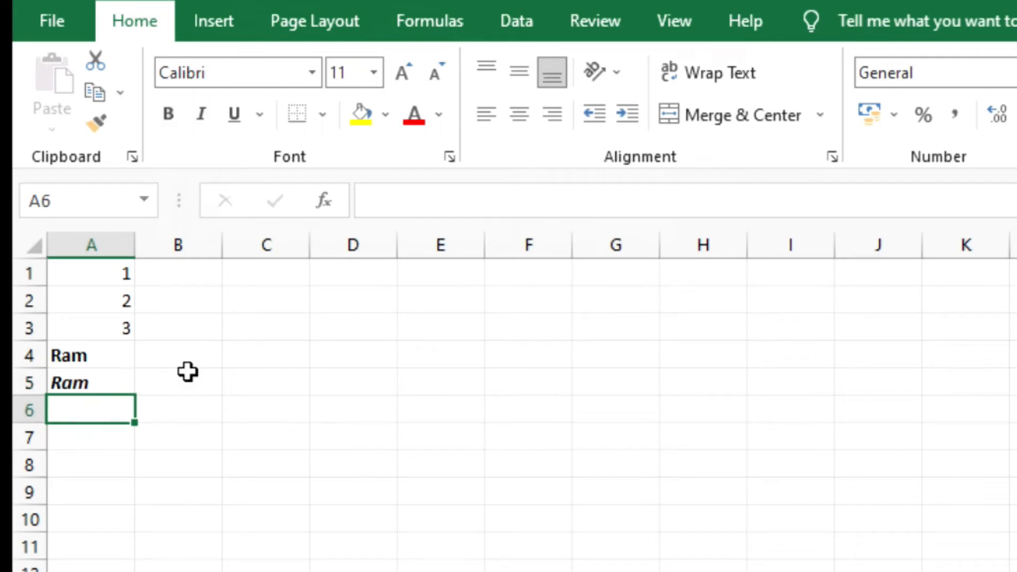
# - Copy cell A5 down into A6 and underline the text in A6
pyautogui.hotkey('ctrl', 'd')
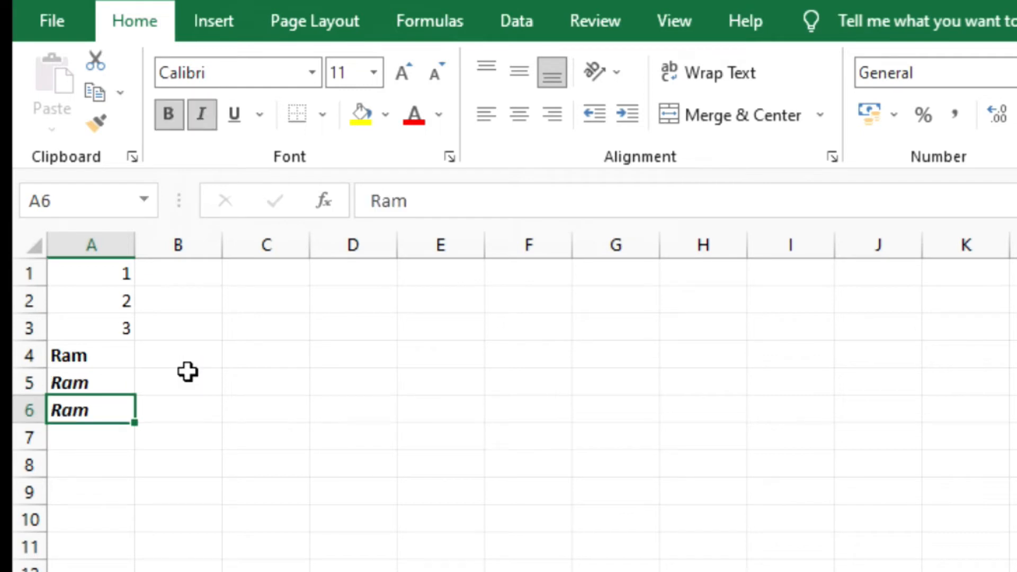
pyautogui.hotkey('ctrl', 'u')
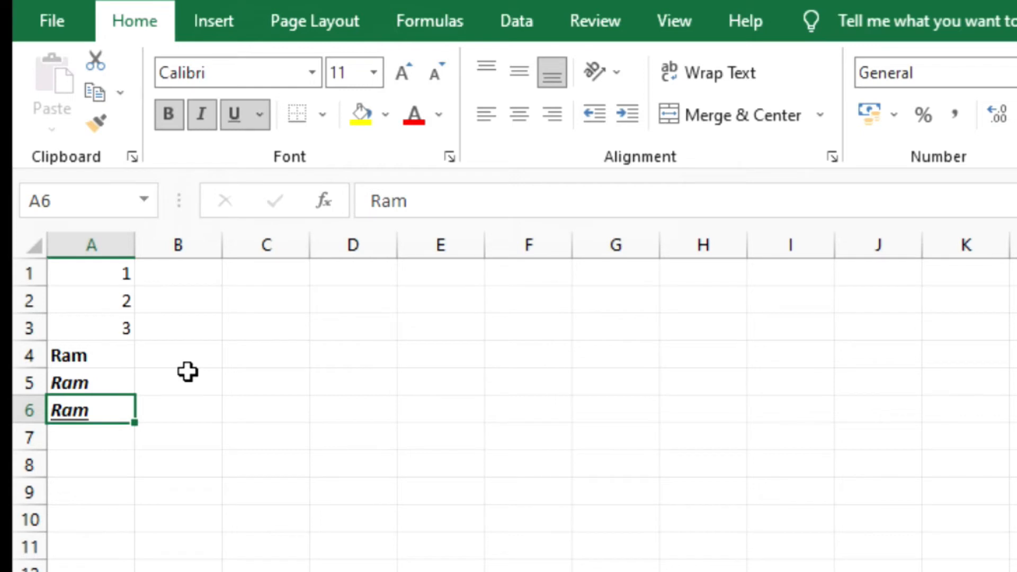
# - Apply All Borders to the cells A4 to A6, and reselect that range
pyautogui.click(98, 349)
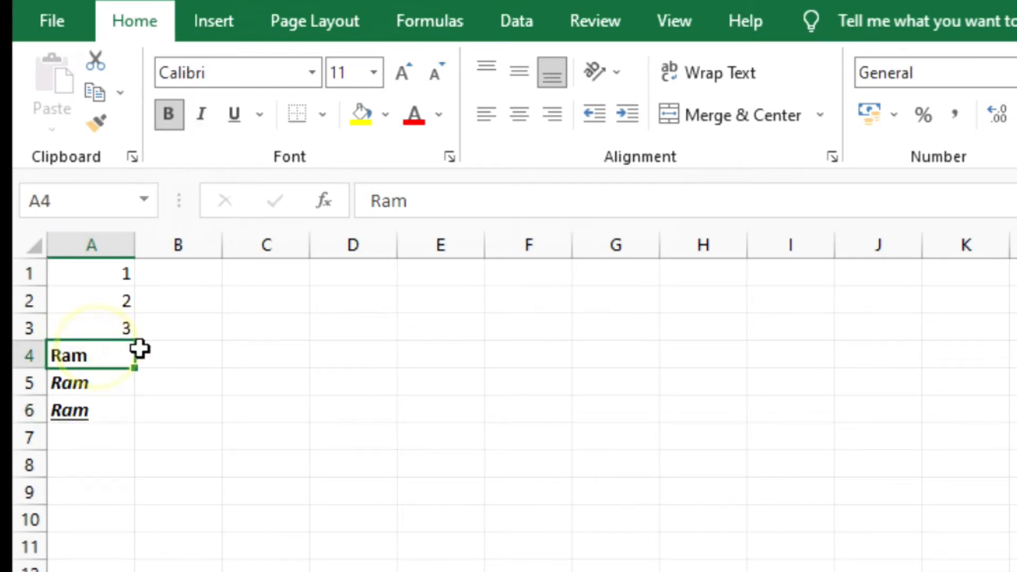
pyautogui.click(109, 392)
pyautogui.click(108, 417)
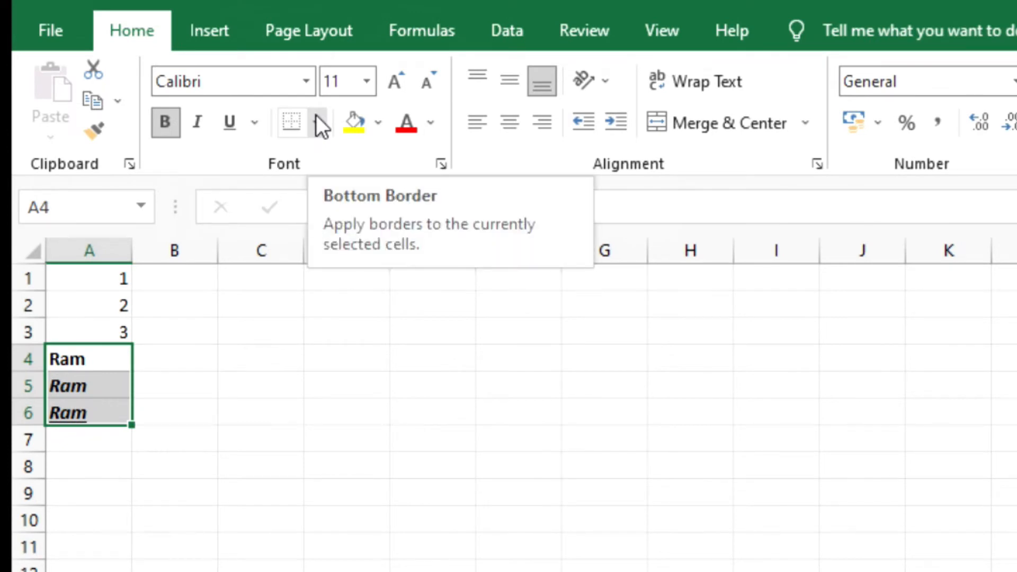
pyautogui.click(316, 119)
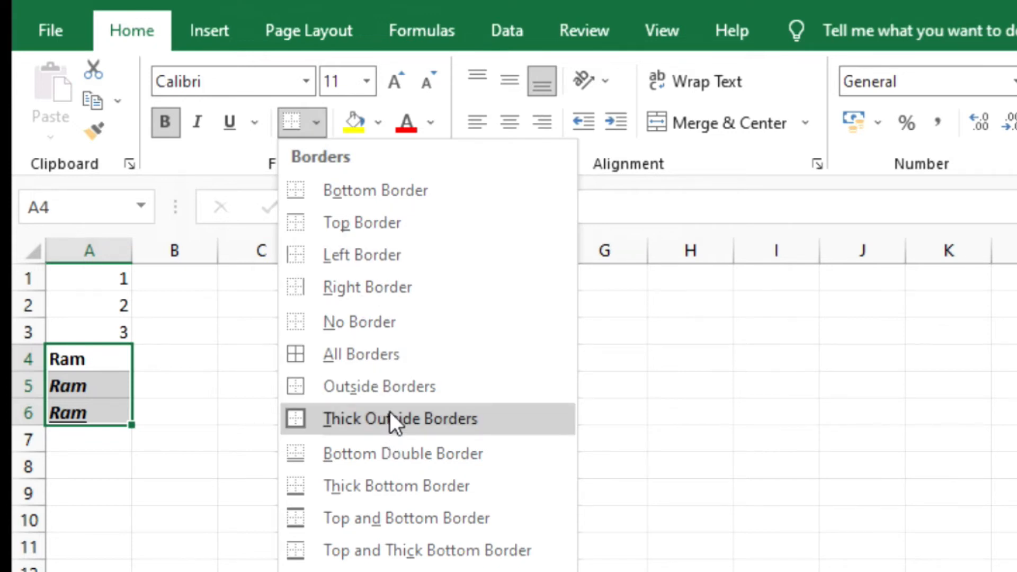
pyautogui.click(392, 352)
pyautogui.click(100, 433)
pyautogui.click(107, 348)
pyautogui.moveTo(107, 348); pyautogui.dragTo(97, 411)
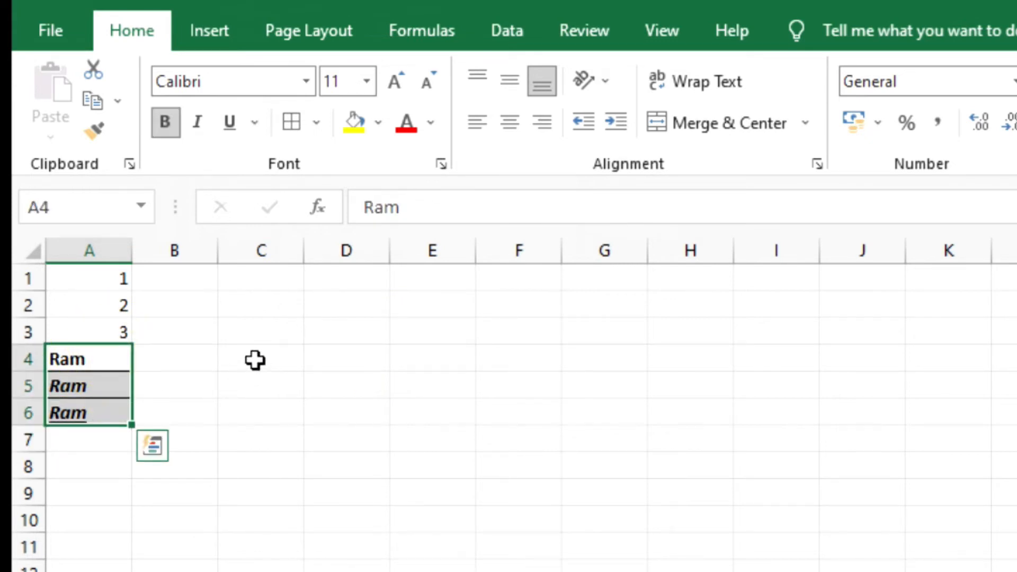
# - Enter a sample first name in cell C4, and reselect that cell
pyautogui.click(255, 360)
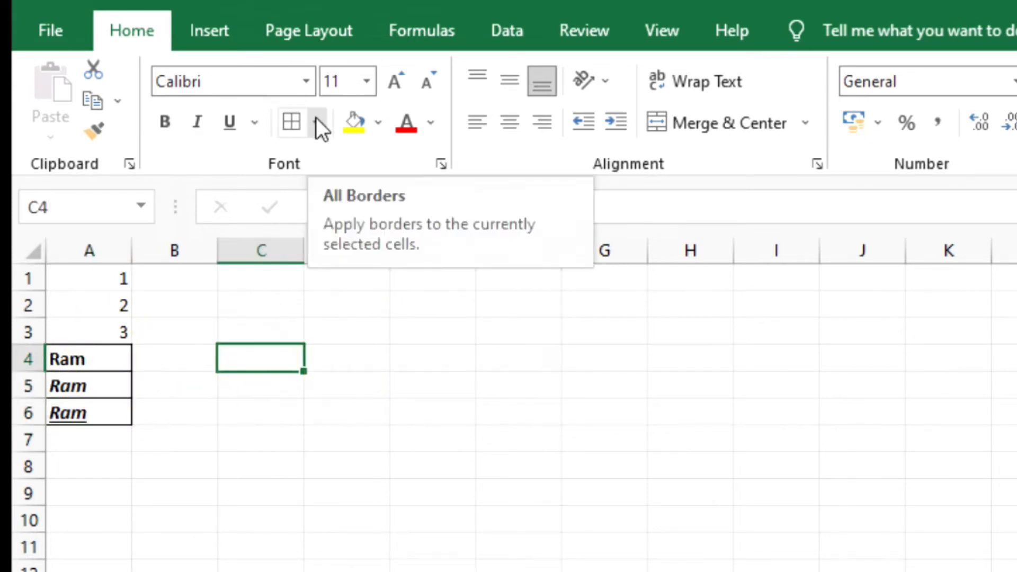
pyautogui.write('ram')
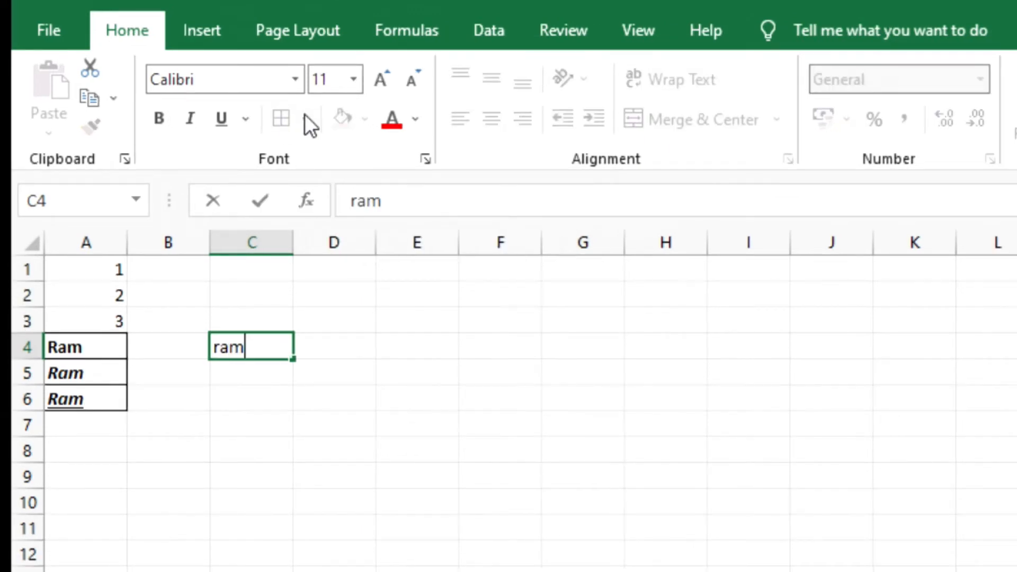
pyautogui.press('Return')
pyautogui.click(237, 337)
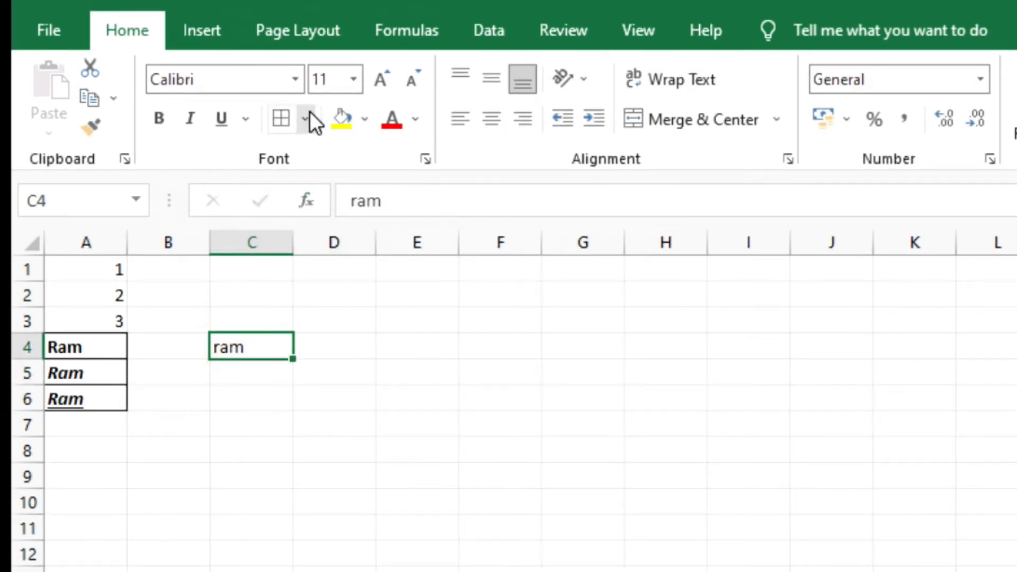
# - Add a bottom border and a top border to cell C4
pyautogui.click(306, 119)
pyautogui.click(366, 183)
pyautogui.click(268, 422)
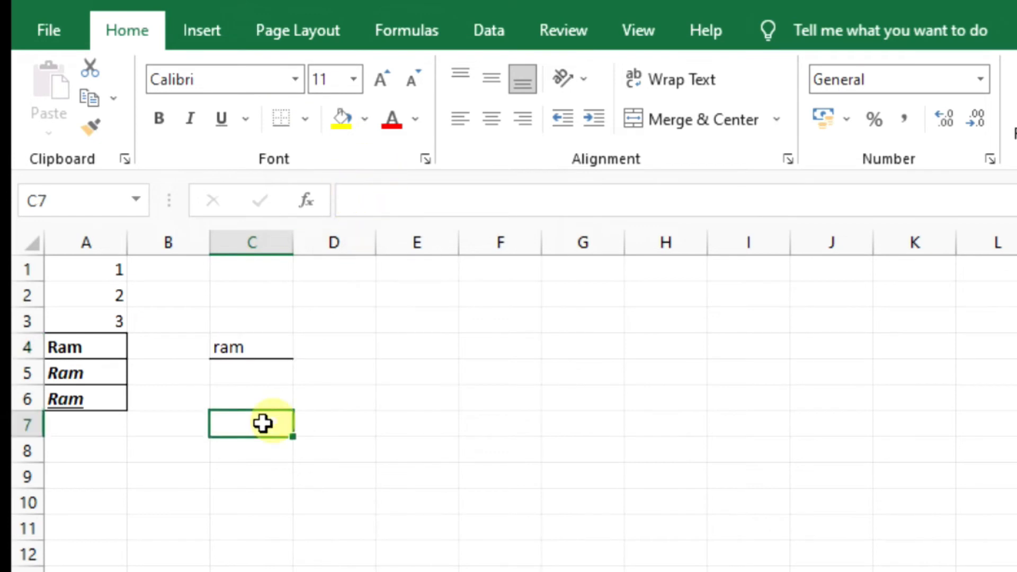
pyautogui.click(261, 347)
pyautogui.click(305, 119)
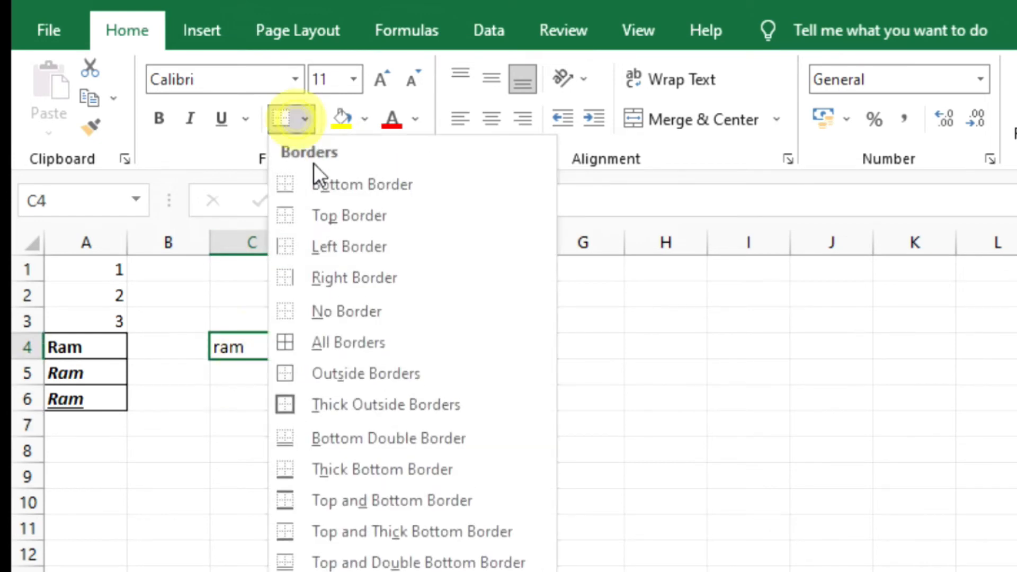
pyautogui.click(342, 217)
pyautogui.click(262, 477)
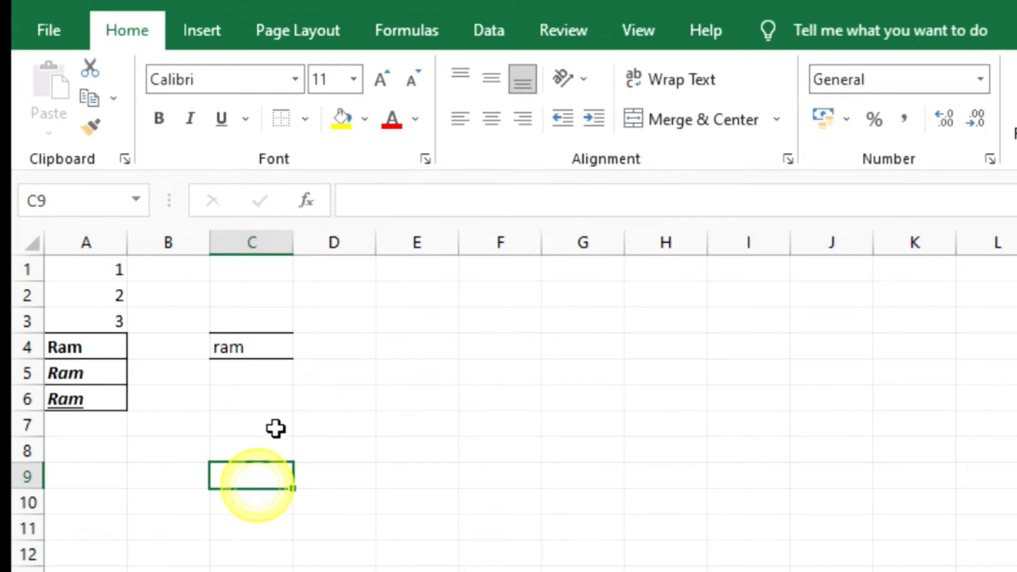
# - Apply All Borders to cell C4, and look through the other border options without choosing one
pyautogui.click(255, 351)
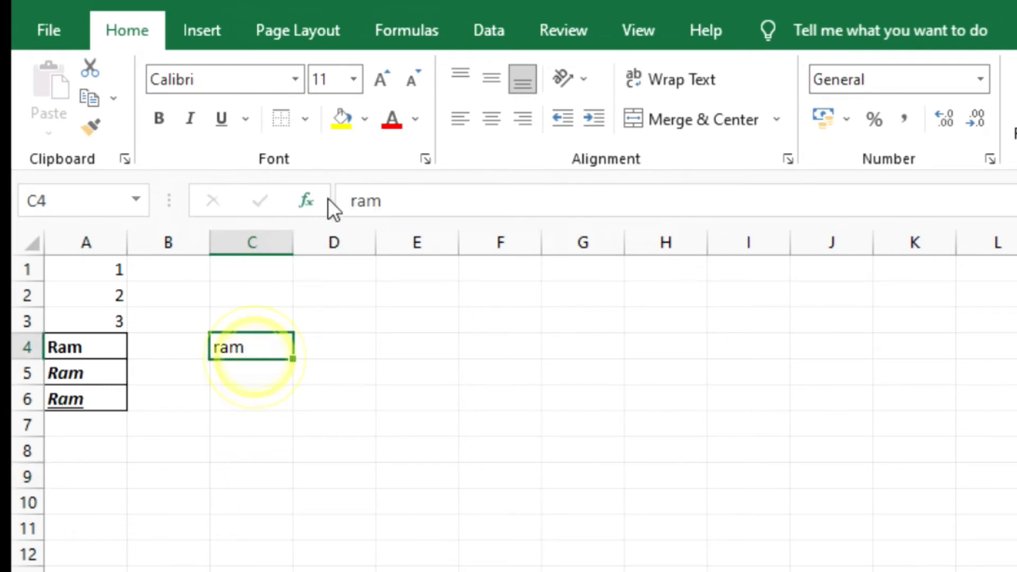
pyautogui.click(305, 119)
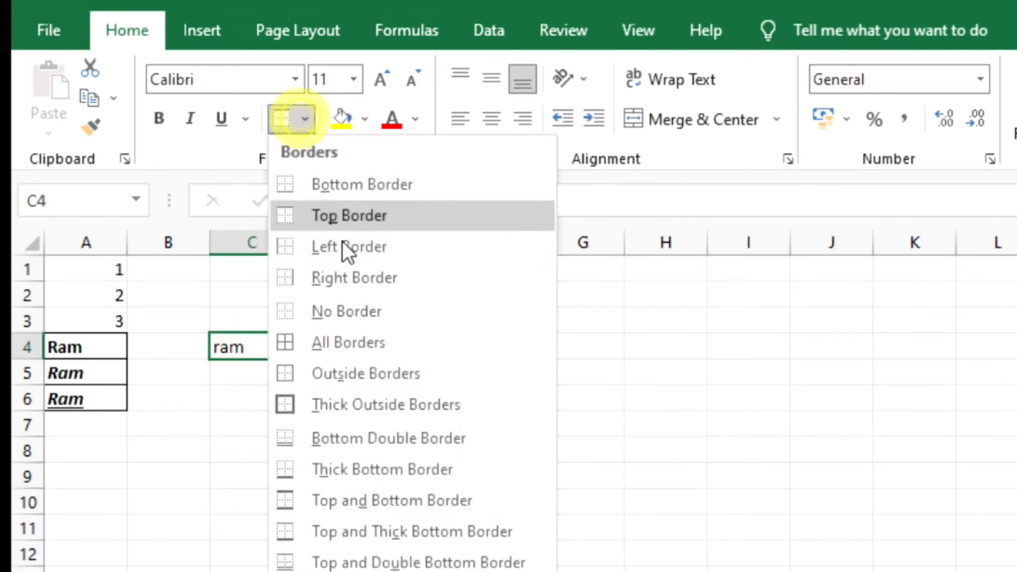
pyautogui.click(364, 344)
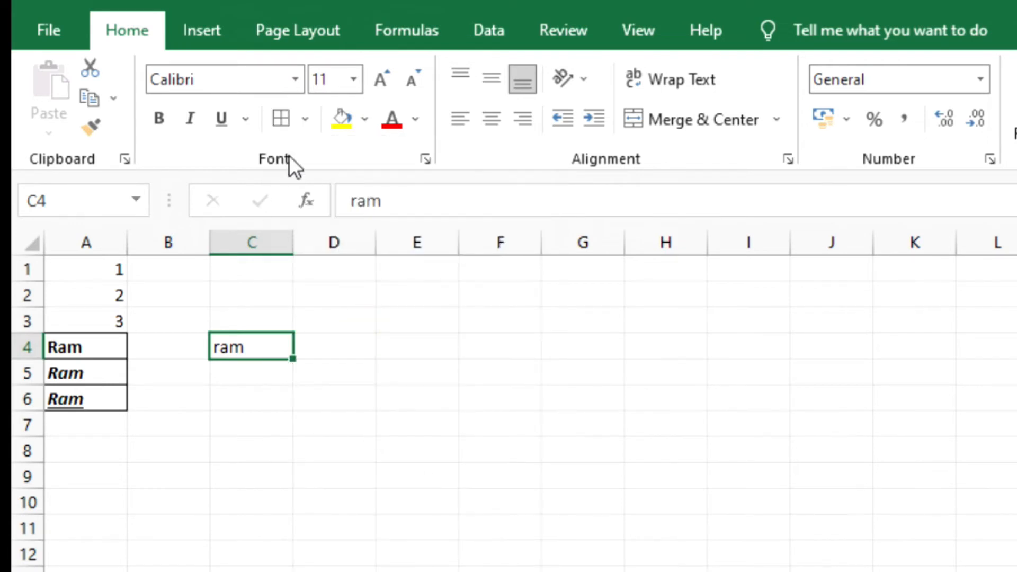
pyautogui.click(308, 125)
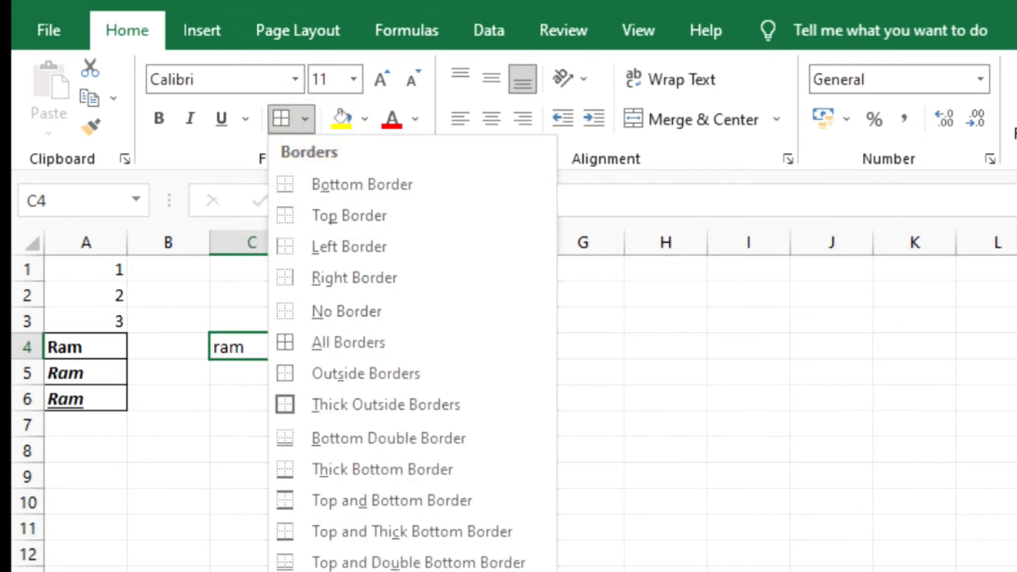
pyautogui.click(712, 457)
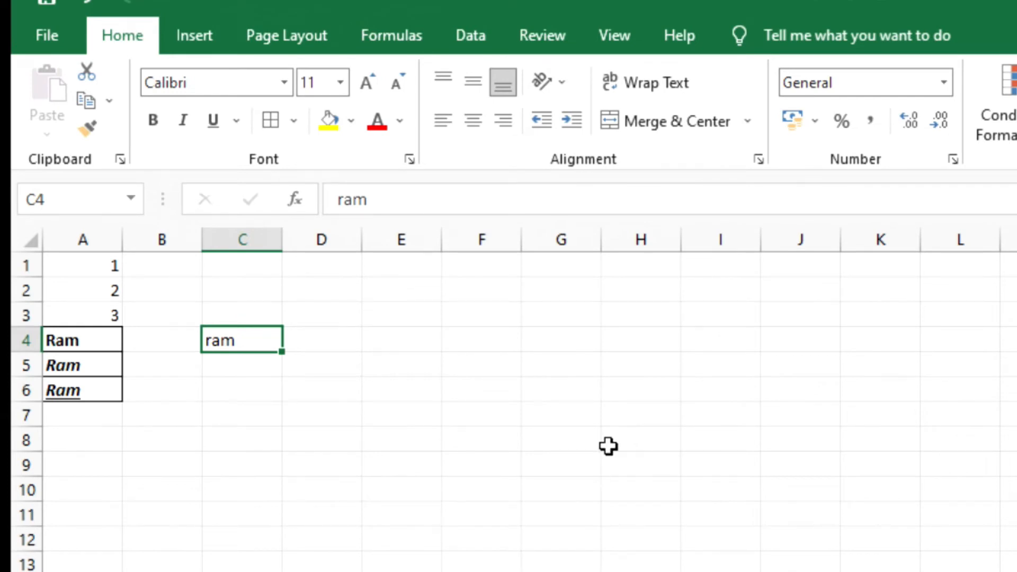
# - Fill the background of cell C4 with yellow
pyautogui.click(351, 121)
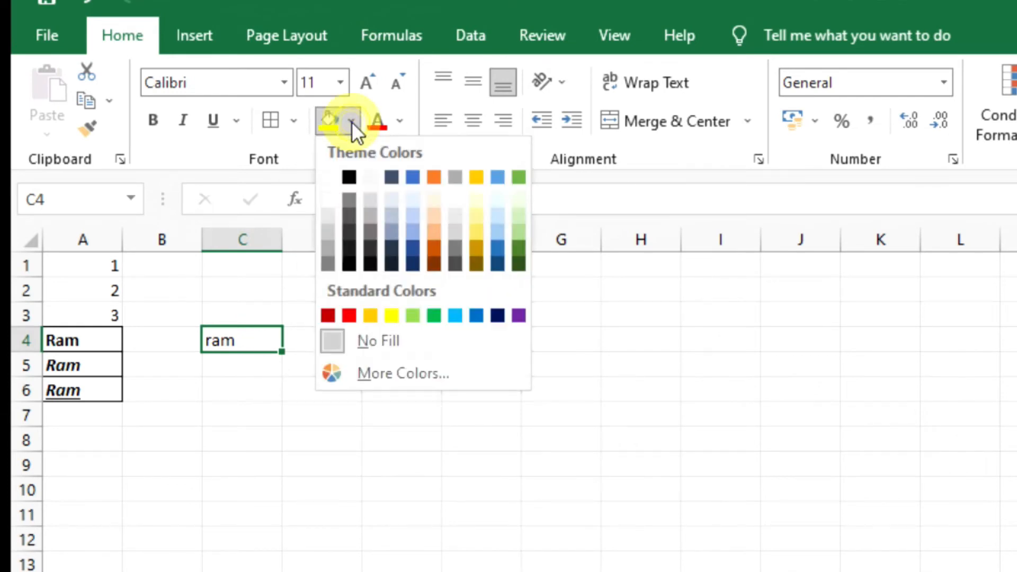
pyautogui.click(352, 122)
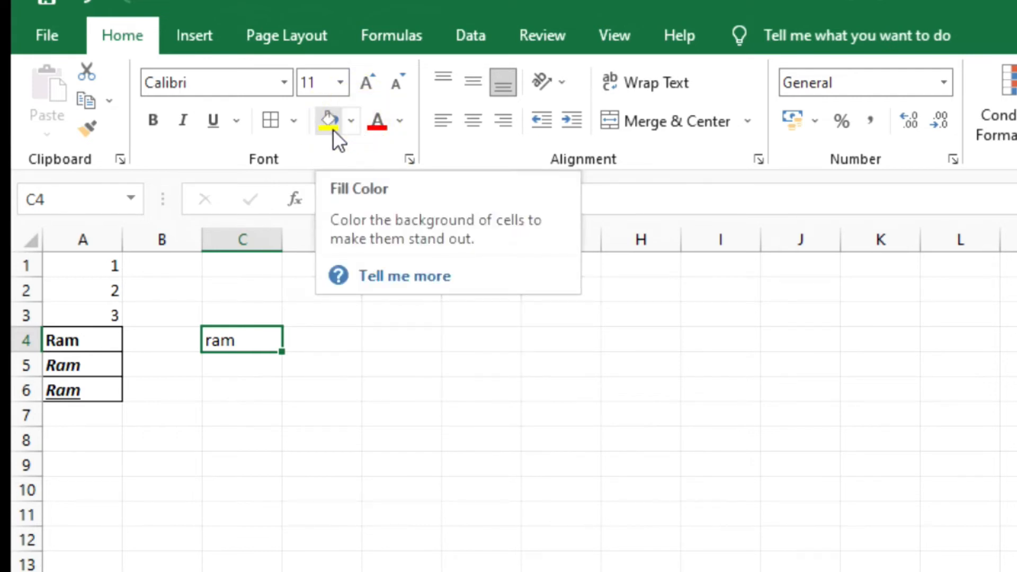
pyautogui.click(226, 408)
pyautogui.click(247, 340)
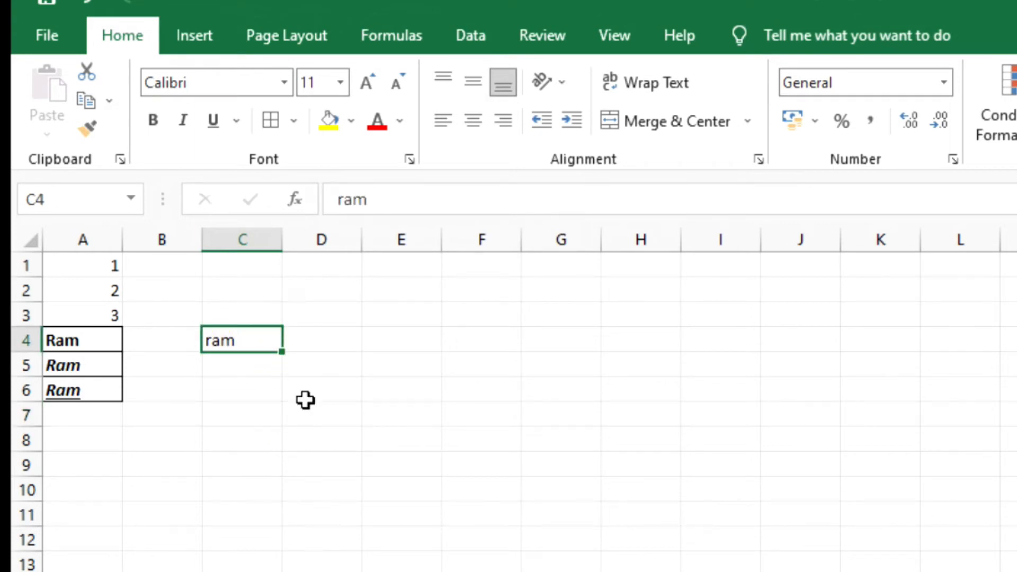
pyautogui.click(329, 124)
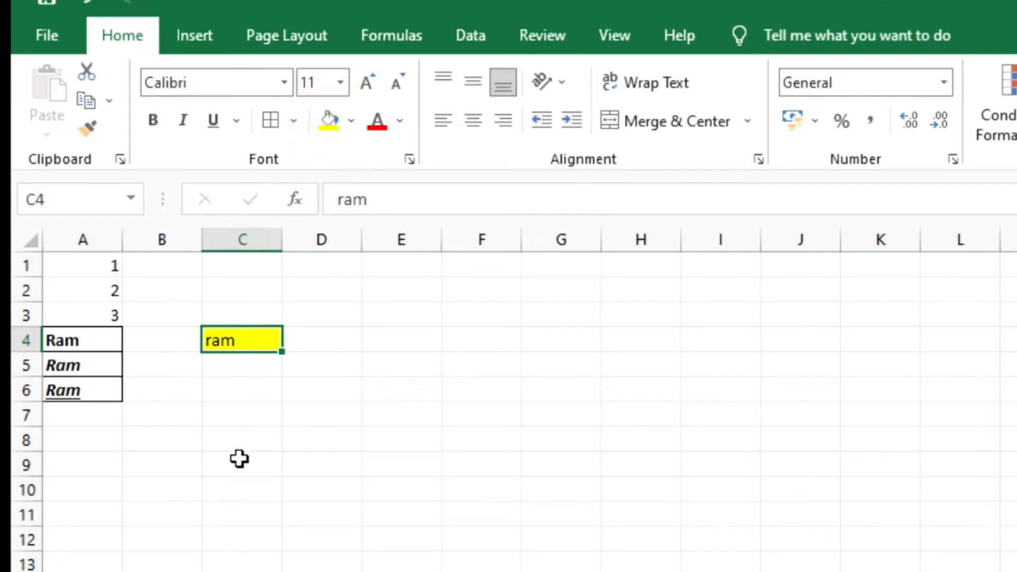
# - Change the fill color of cell C4 to light green from the theme colors, and reselect the cell
pyautogui.click(349, 122)
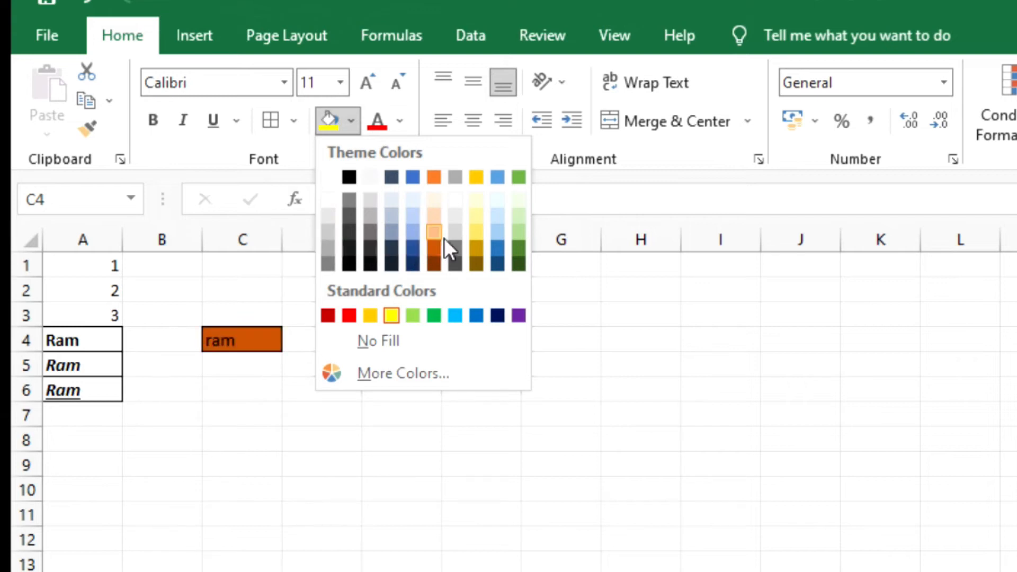
pyautogui.click(519, 217)
pyautogui.click(290, 404)
pyautogui.click(242, 338)
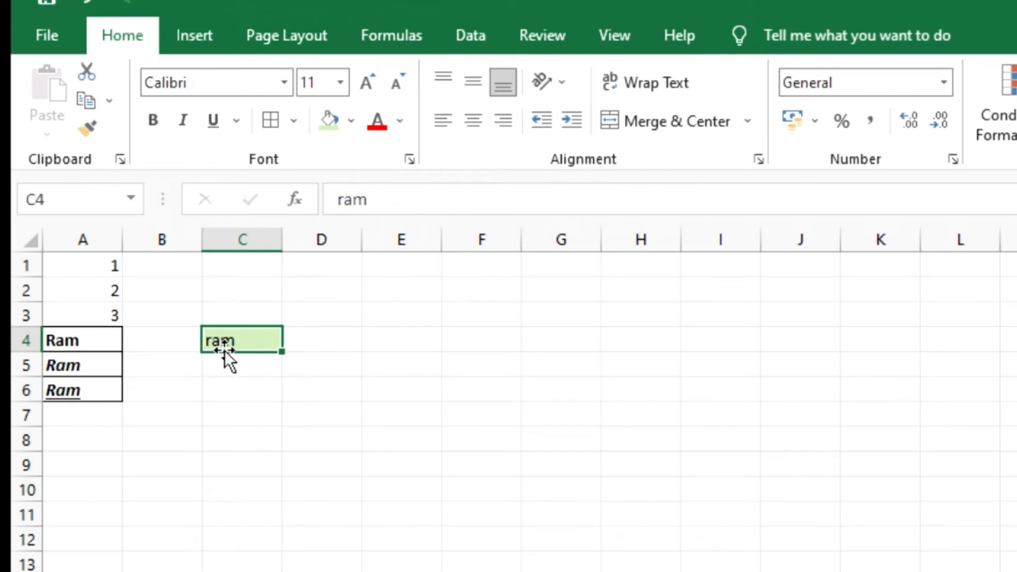
# - Set the font color of cell C4 to standard red
pyautogui.click(399, 122)
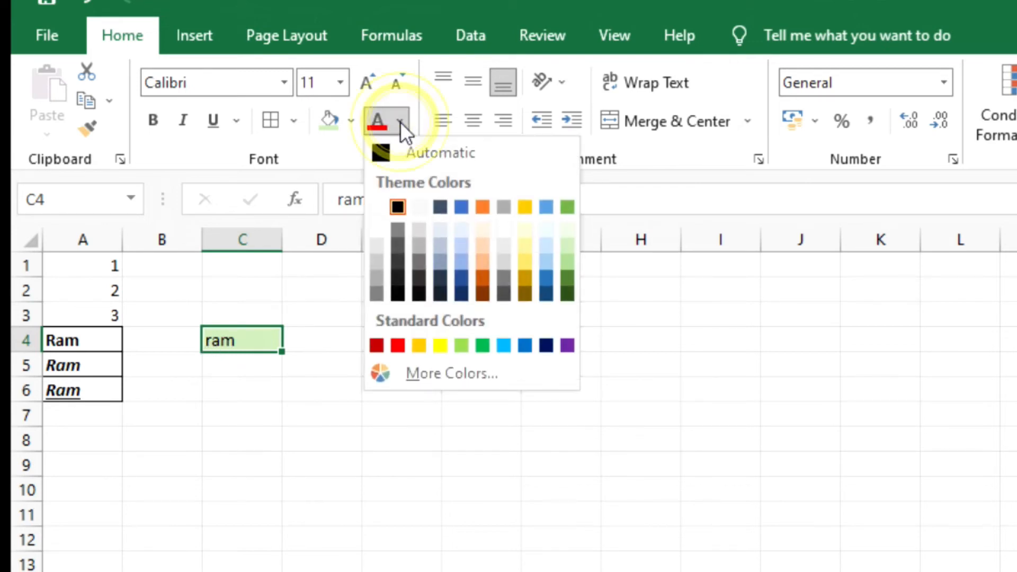
pyautogui.click(398, 343)
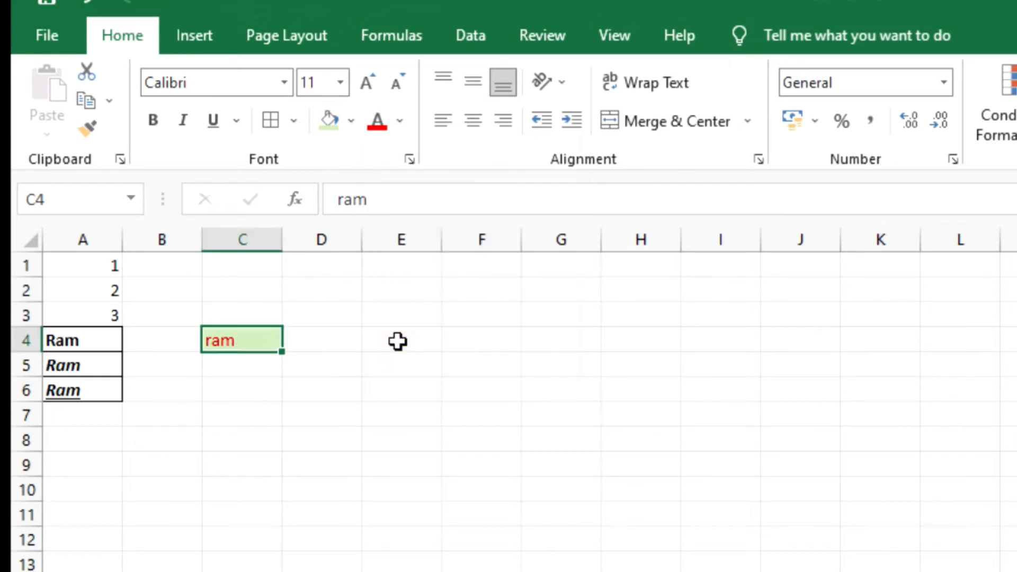
pyautogui.click(186, 459)
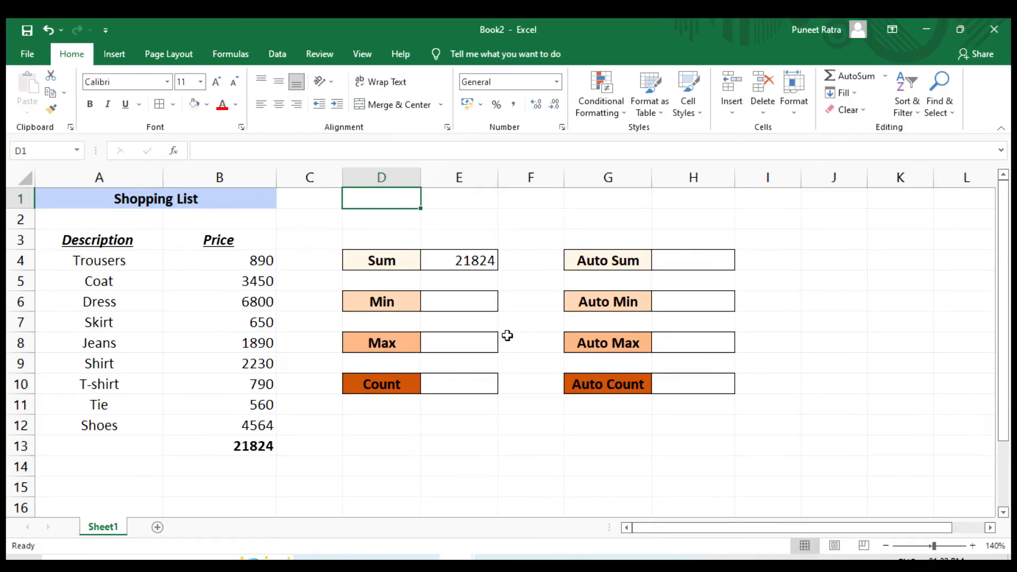
# - Examine the Shopping List's item descriptions in A4 to A12 and their prices in column B
pyautogui.click(122, 262)
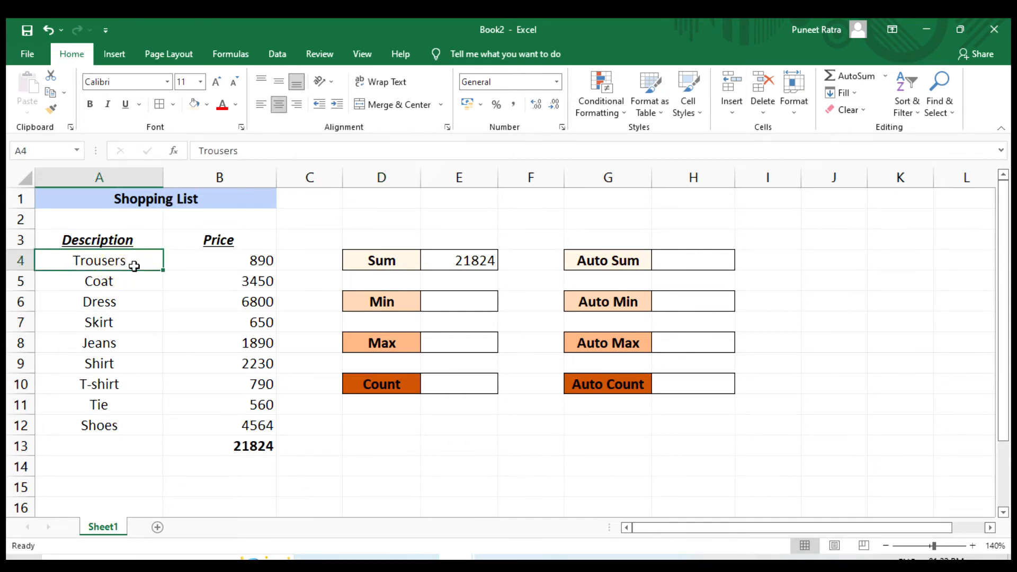
pyautogui.moveTo(135, 262); pyautogui.dragTo(132, 418)
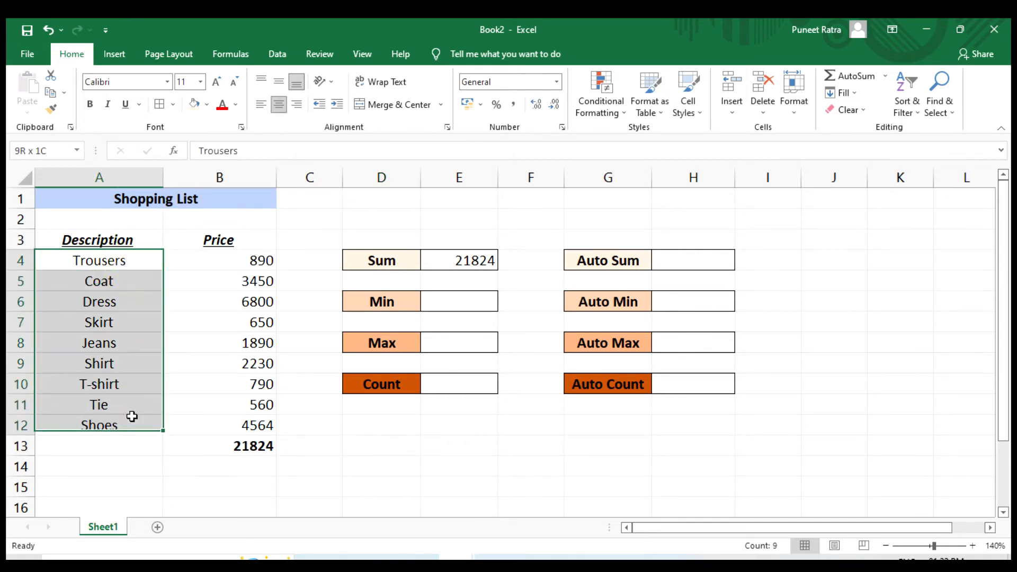
pyautogui.moveTo(247, 264); pyautogui.dragTo(249, 405)
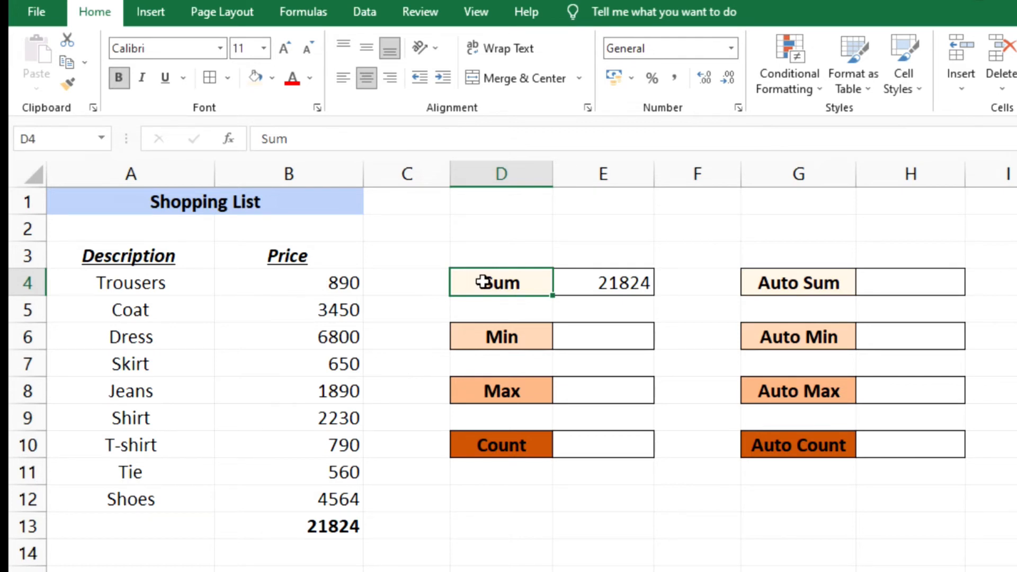
pyautogui.click(517, 337)
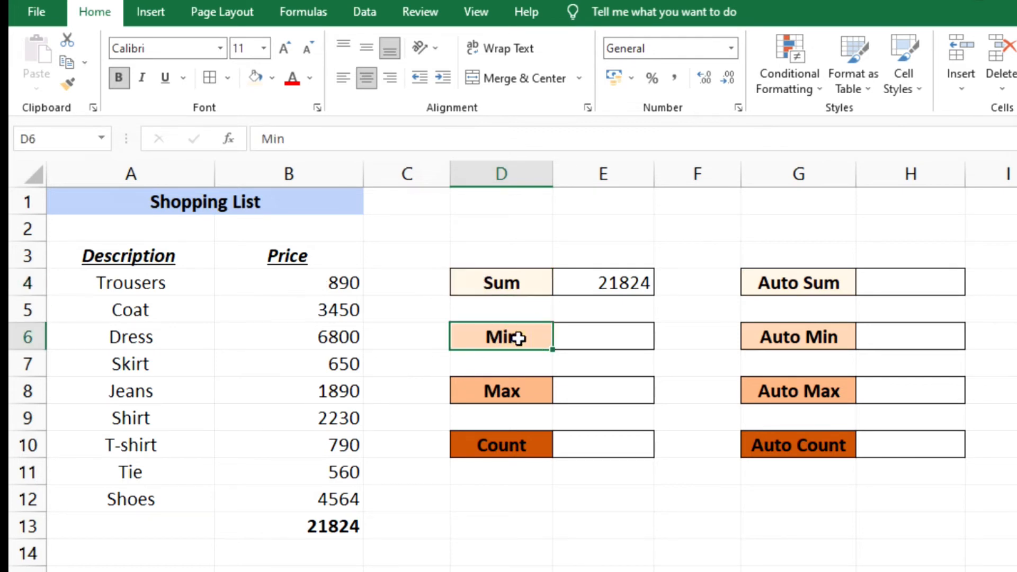
pyautogui.click(516, 390)
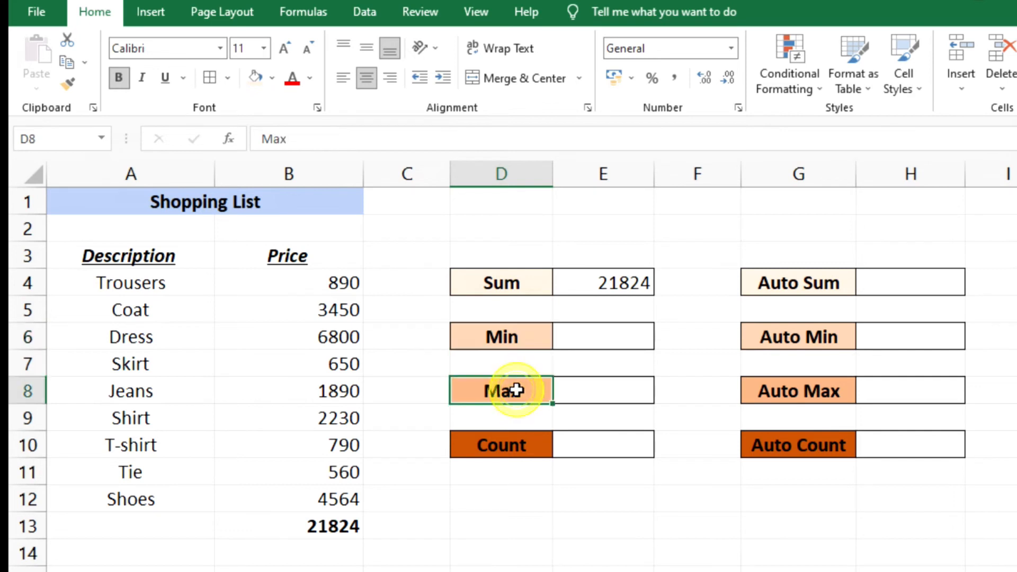
pyautogui.click(516, 445)
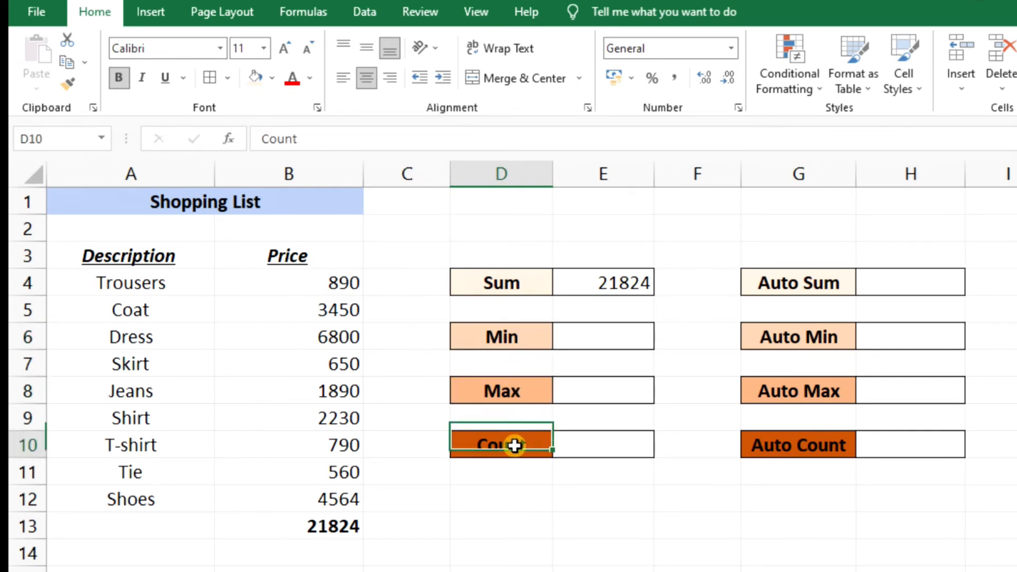
# - Clear cell E4 beside the Sum label and enter =SUM(B4:B12) to total the prices
pyautogui.click(619, 284)
pyautogui.press('Delete')
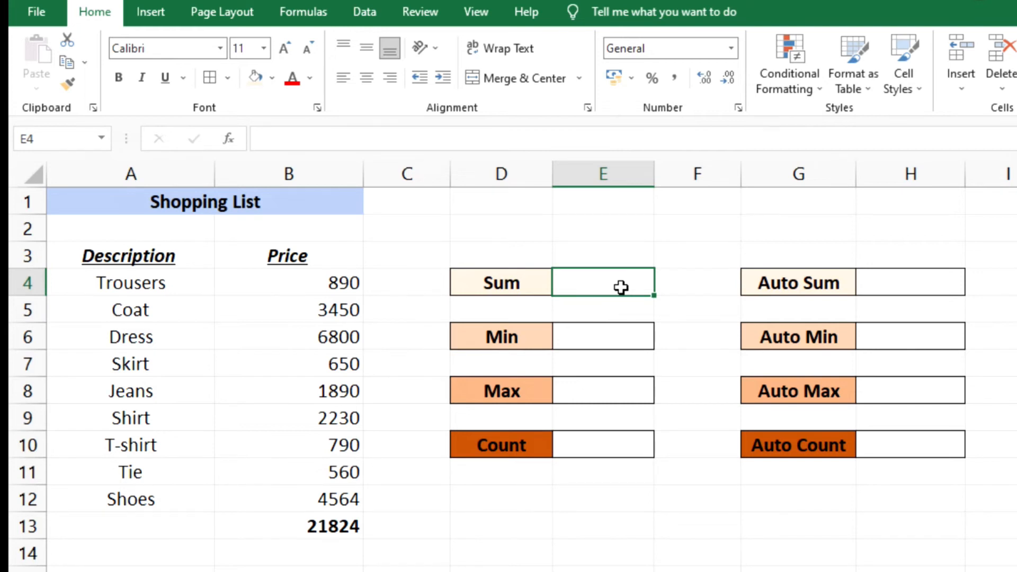
pyautogui.write('=')
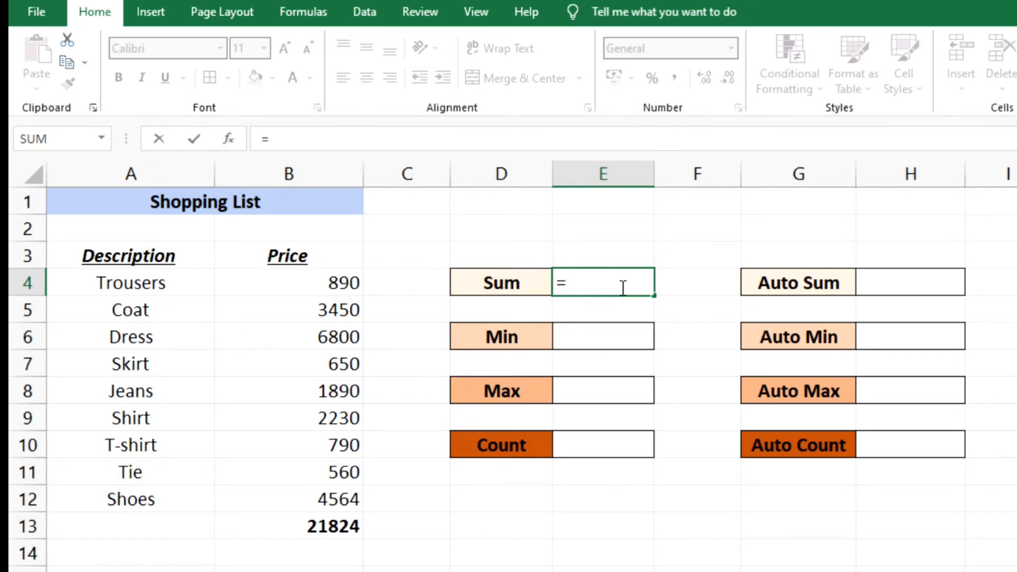
pyautogui.write('sum')
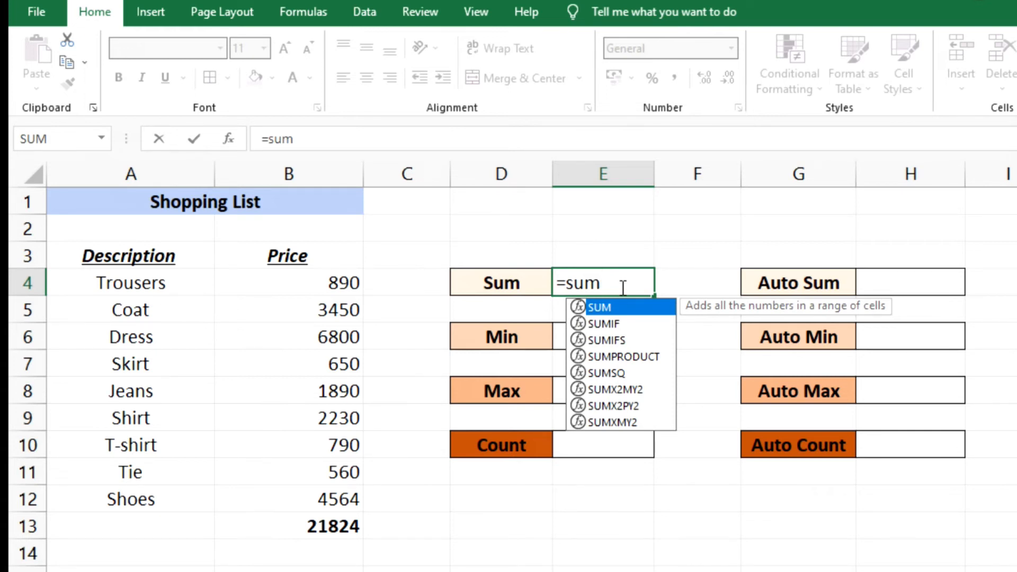
pyautogui.press('Tab')
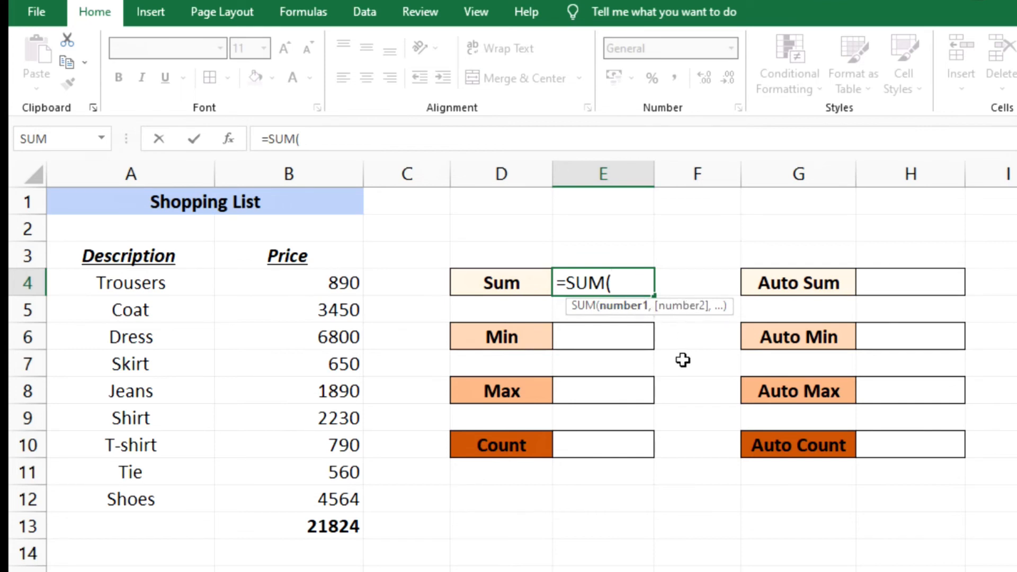
pyautogui.moveTo(323, 281); pyautogui.dragTo(312, 495)
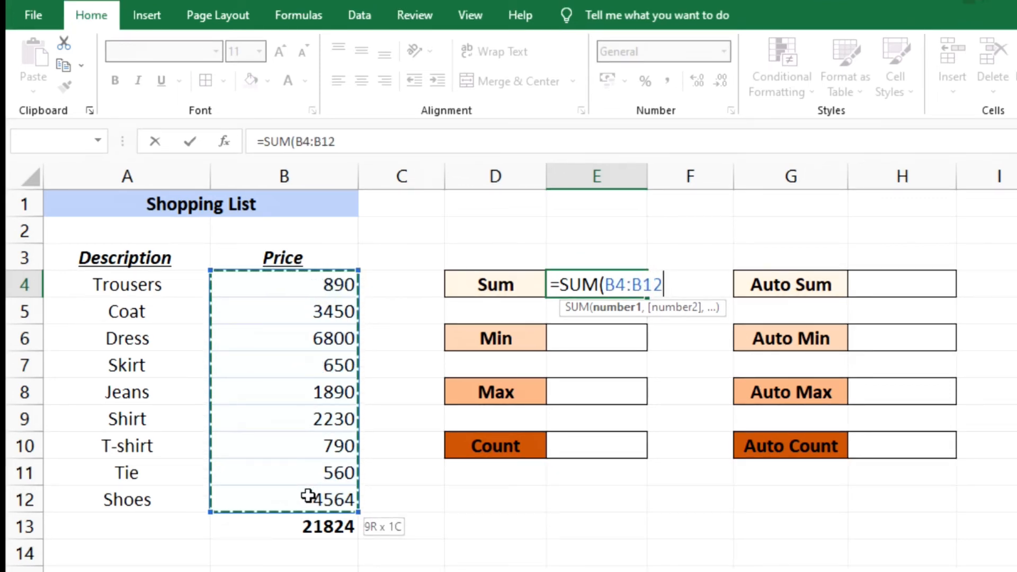
pyautogui.moveTo(308, 495); pyautogui.dragTo(308, 496)
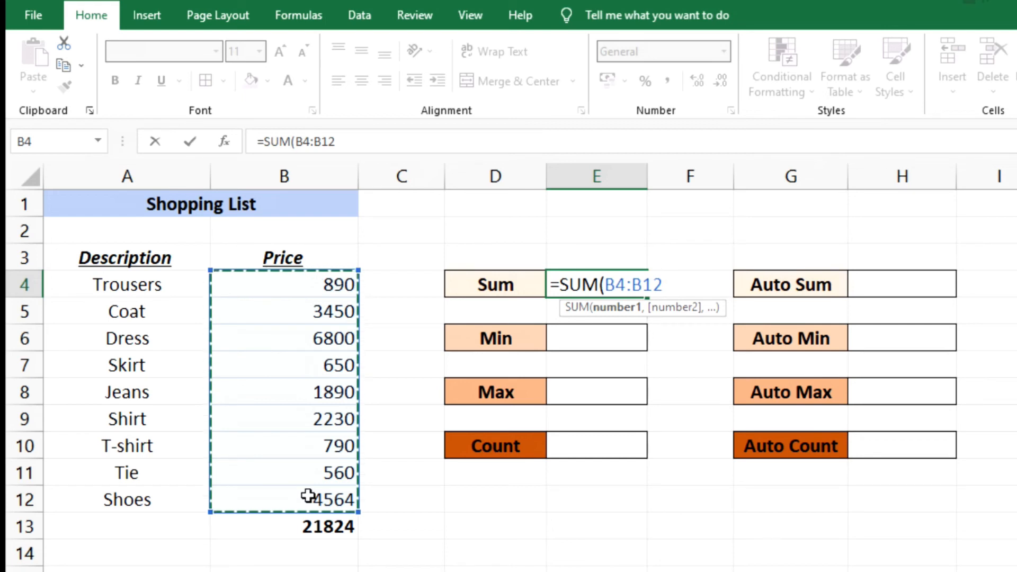
pyautogui.write(')')
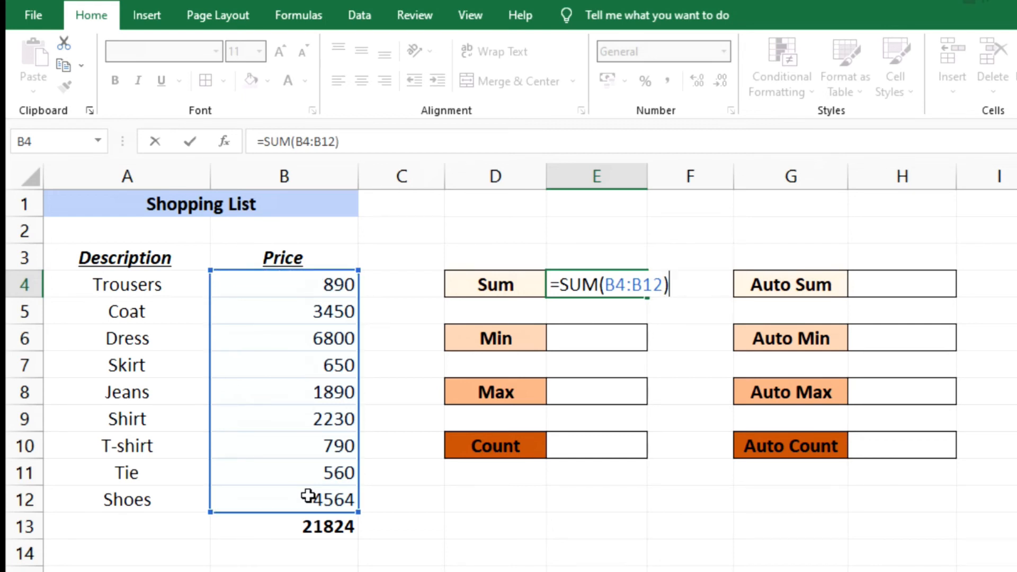
pyautogui.press('Return')
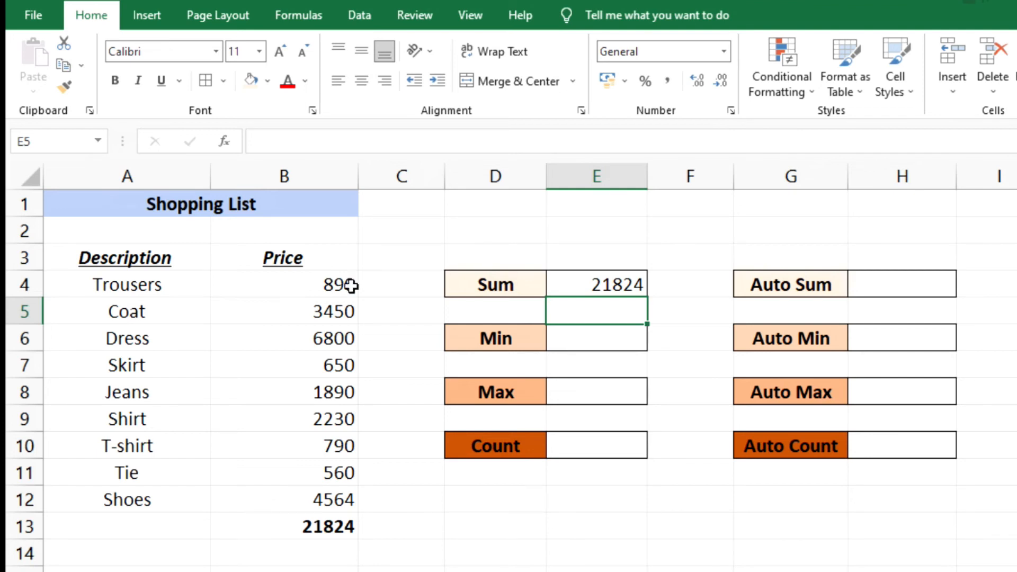
# - Enter a MIN formula over prices B4:B12 in cell E6 beside the Min label
pyautogui.click(606, 335)
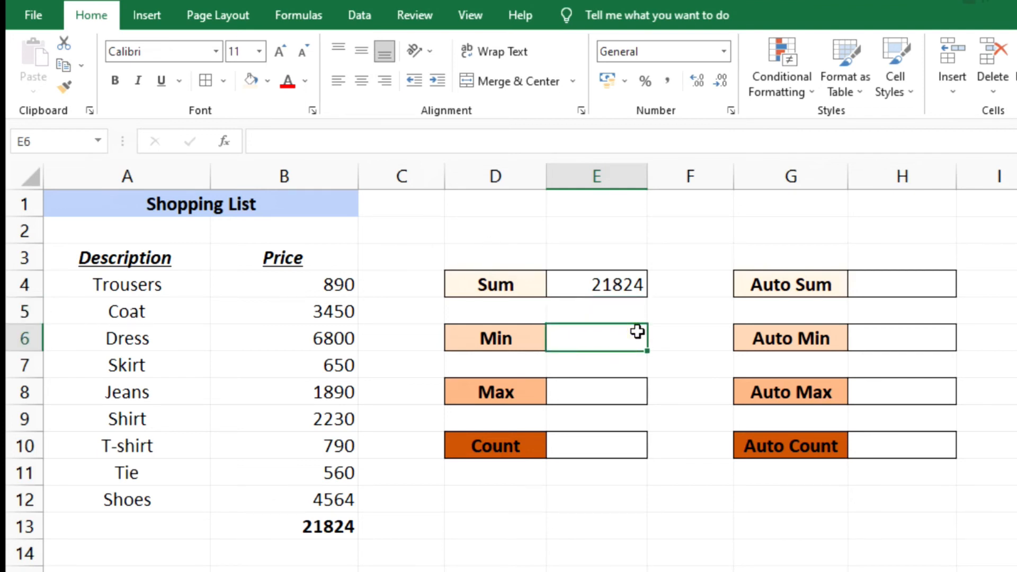
pyautogui.write('=')
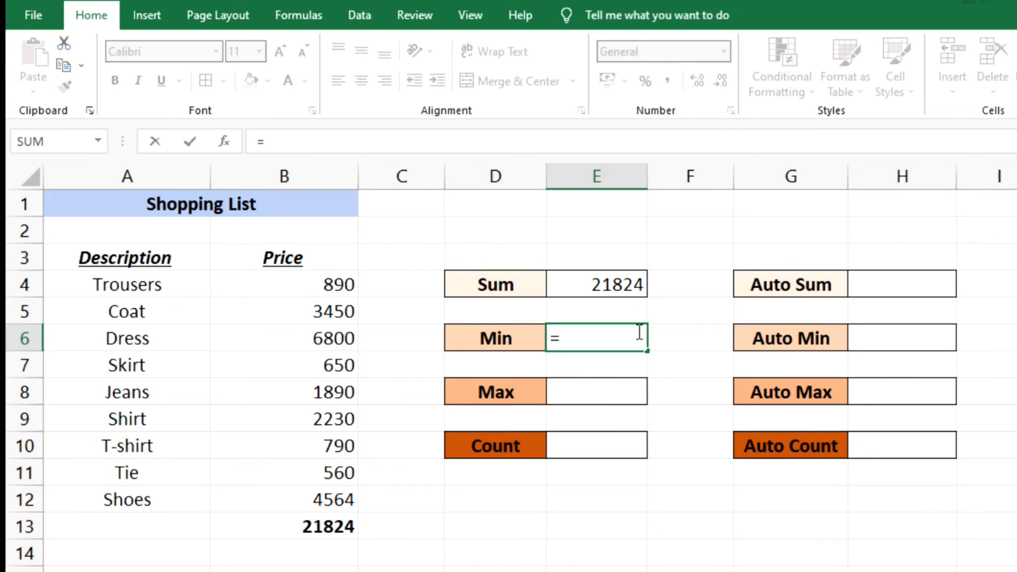
pyautogui.write('min')
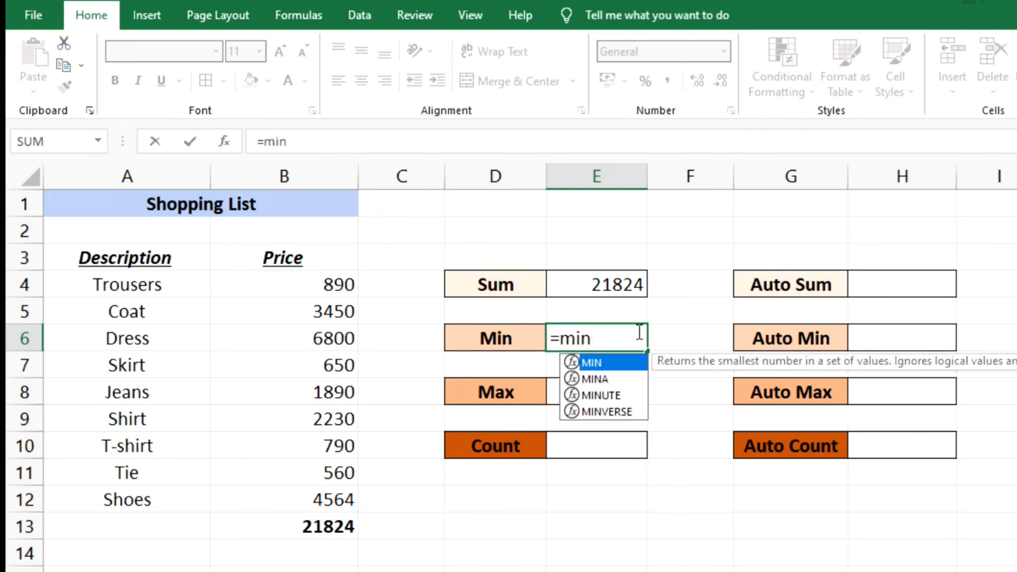
pyautogui.press('Tab')
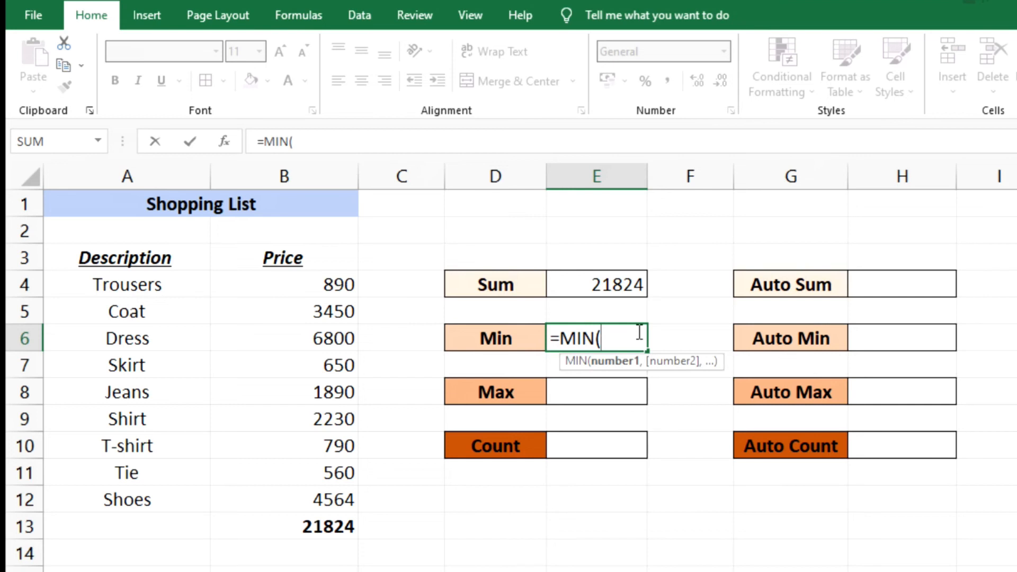
pyautogui.moveTo(331, 284); pyautogui.dragTo(339, 499)
pyautogui.write(')')
pyautogui.press('Return')
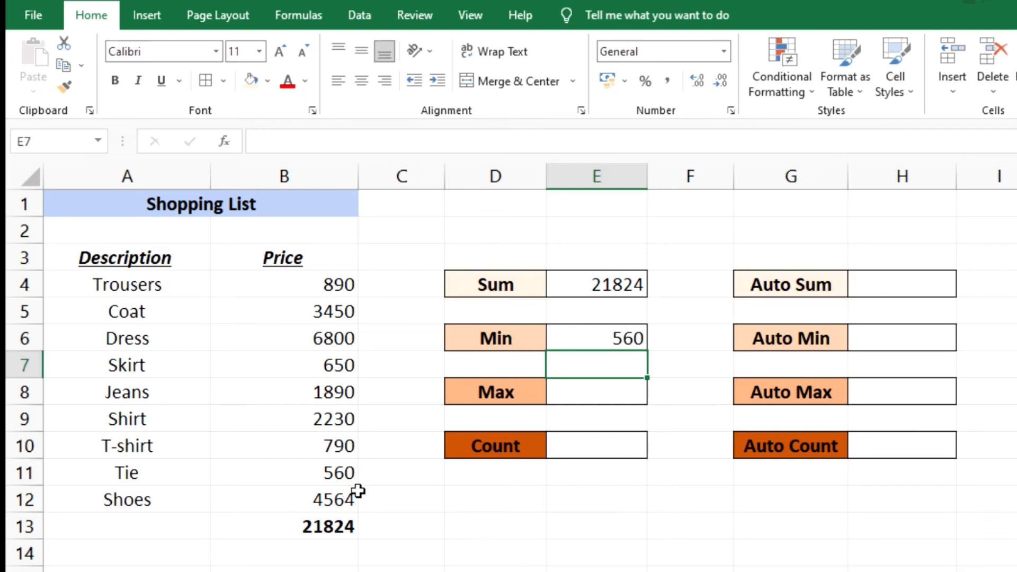
# - Enter =MAX(B4:B12) in cell E8 beside the Max label to find the highest price
pyautogui.click(615, 391)
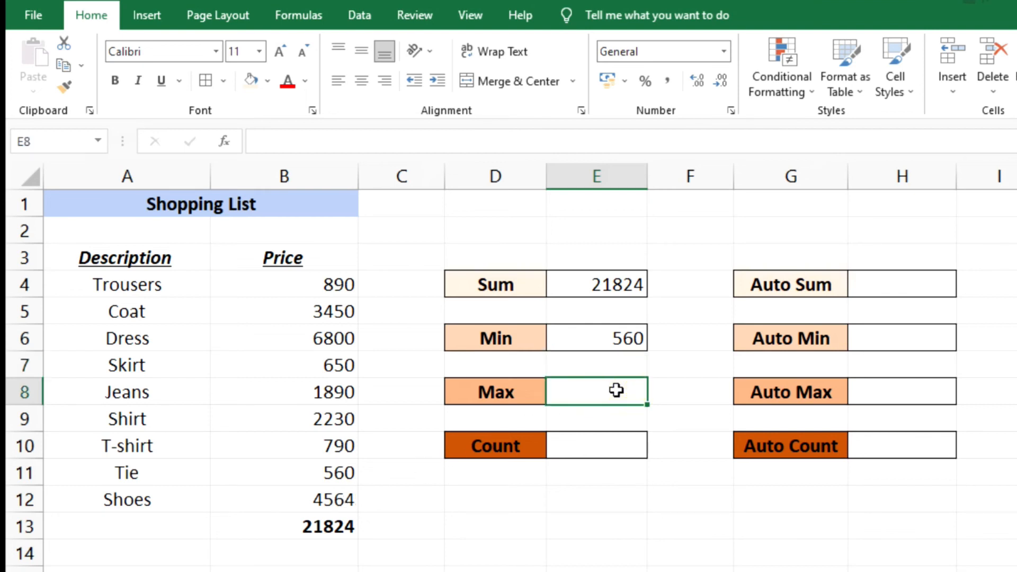
pyautogui.write('=')
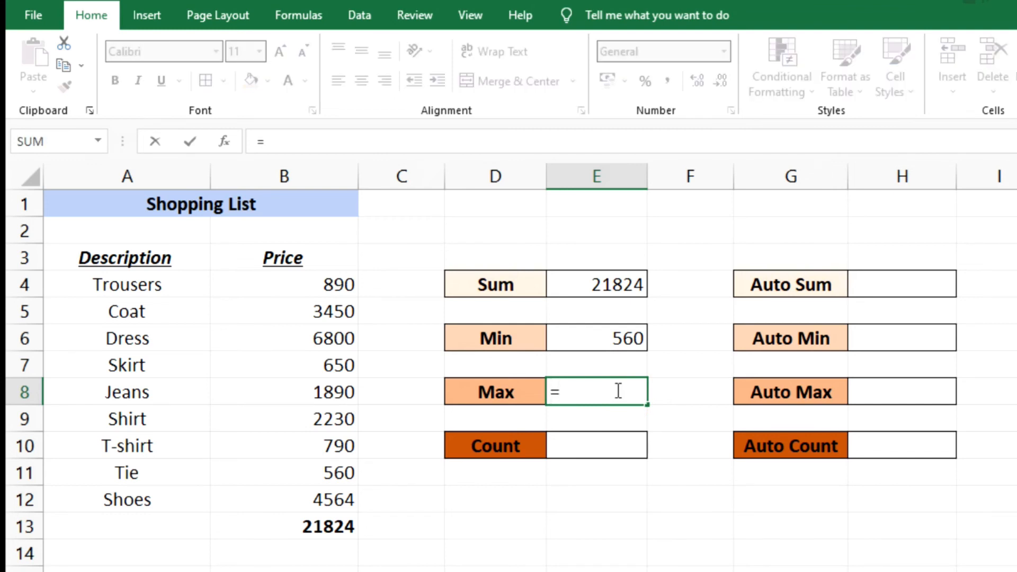
pyautogui.write('max')
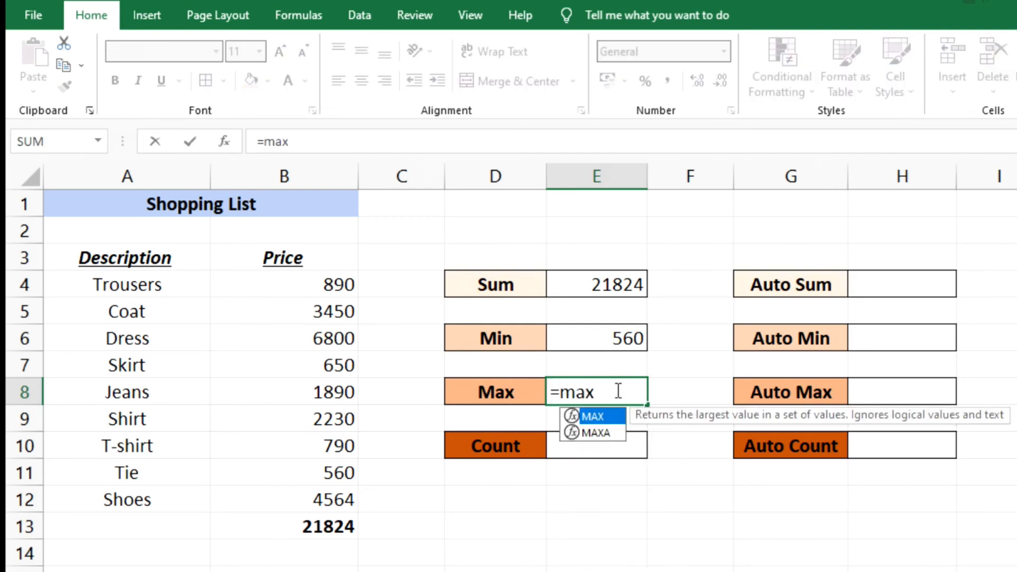
pyautogui.press('Tab')
pyautogui.moveTo(311, 280); pyautogui.dragTo(312, 491)
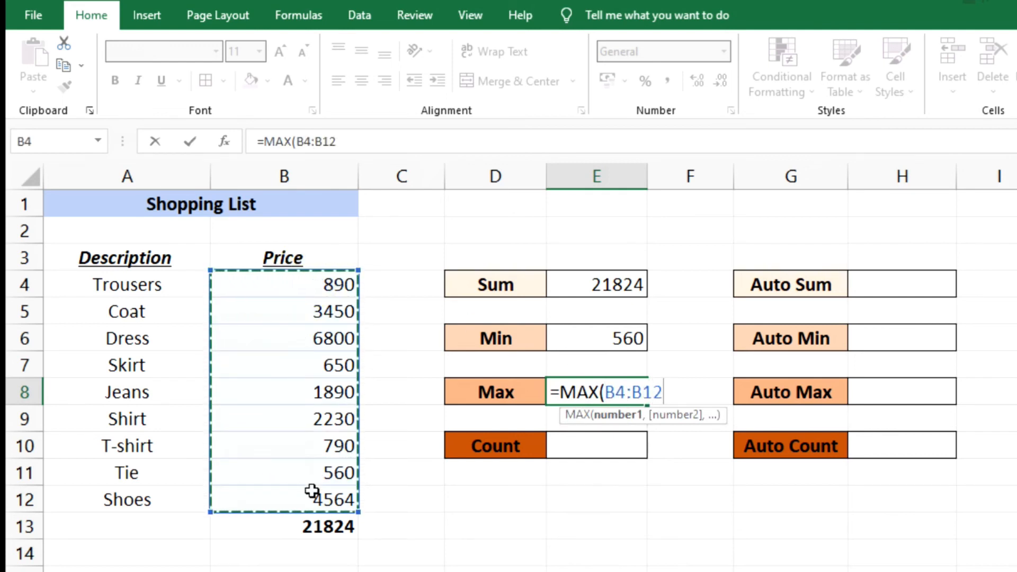
pyautogui.write(')')
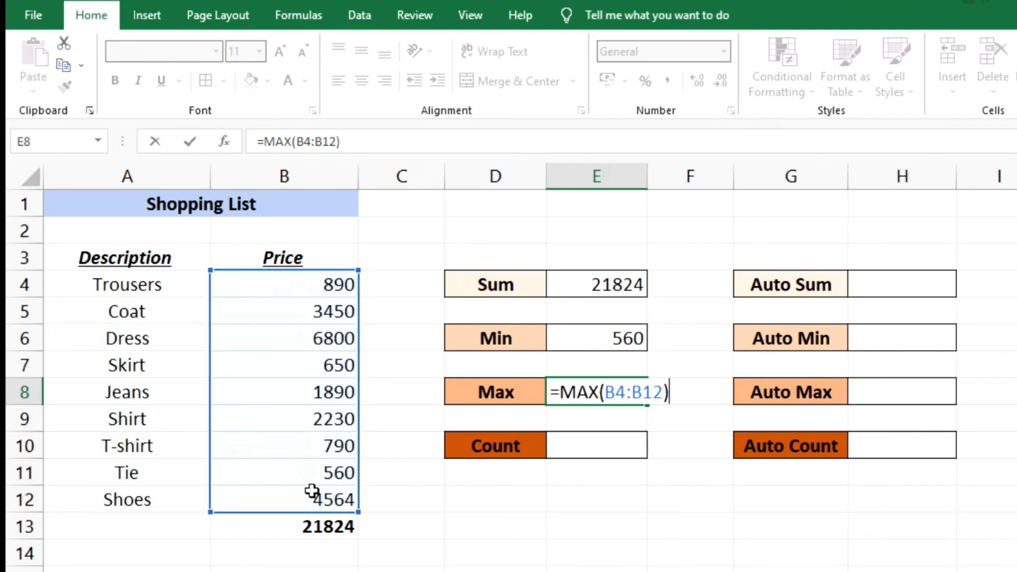
pyautogui.press('Return')
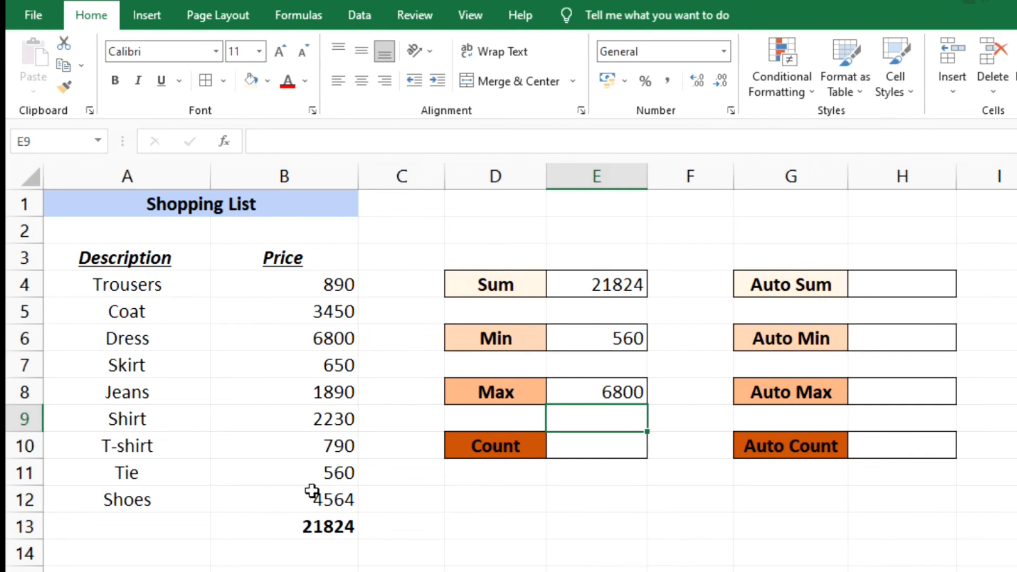
# - Enter =COUNT(B4:B12) in cell E10 beside the Count label to count the prices
pyautogui.click(592, 445)
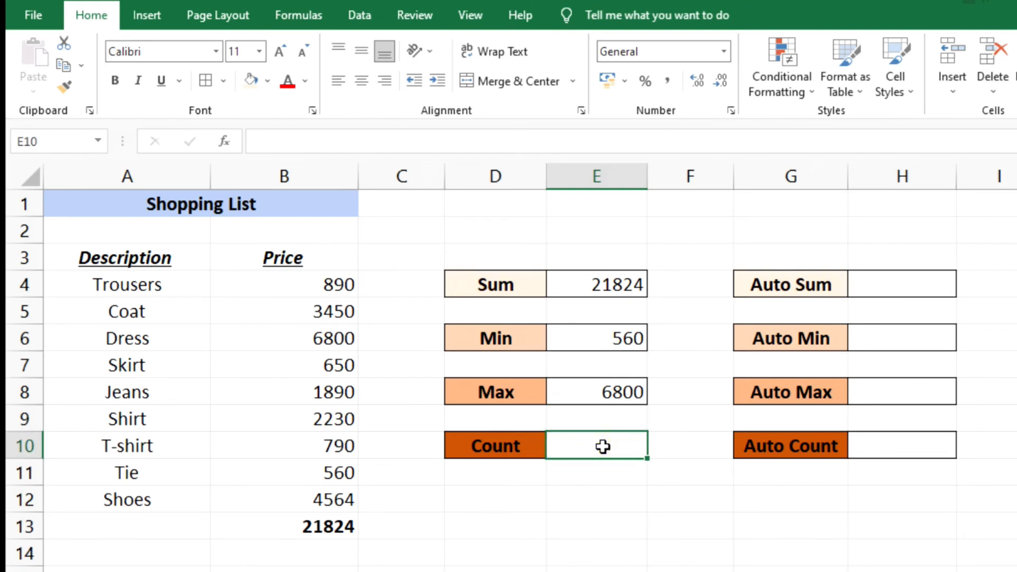
pyautogui.doubleClick(602, 446)
pyautogui.write('=c')
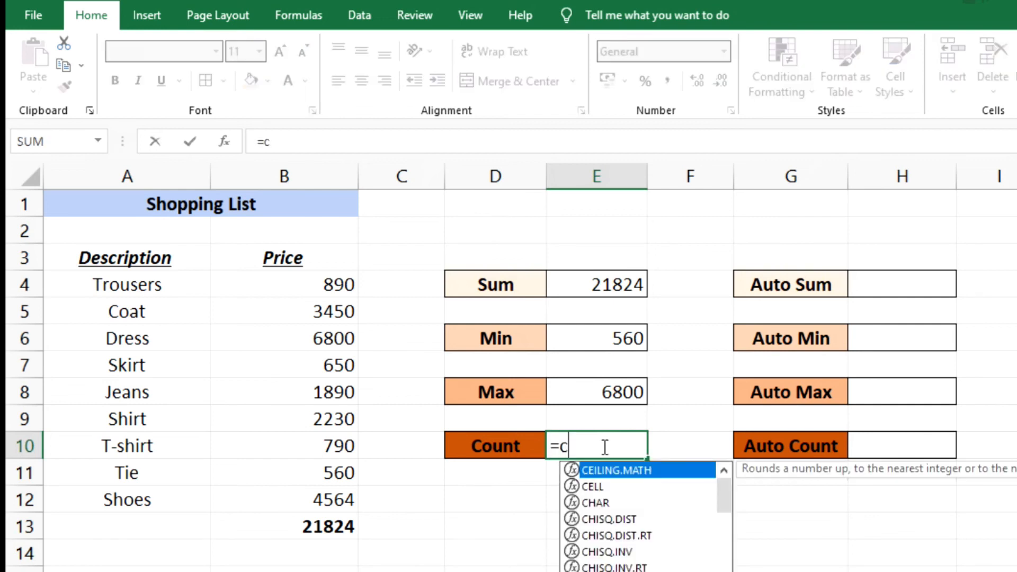
pyautogui.write('ount')
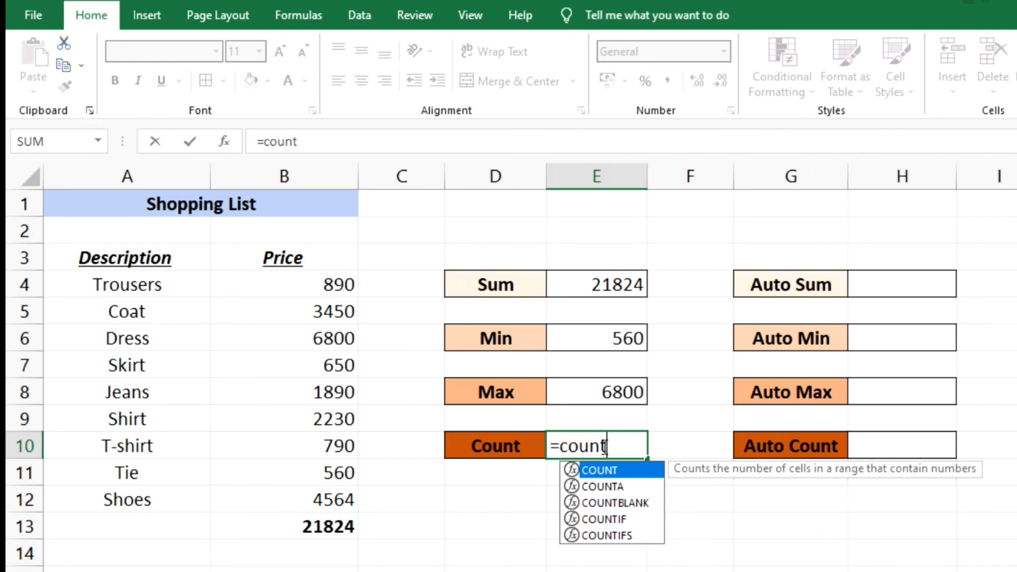
pyautogui.press('Tab')
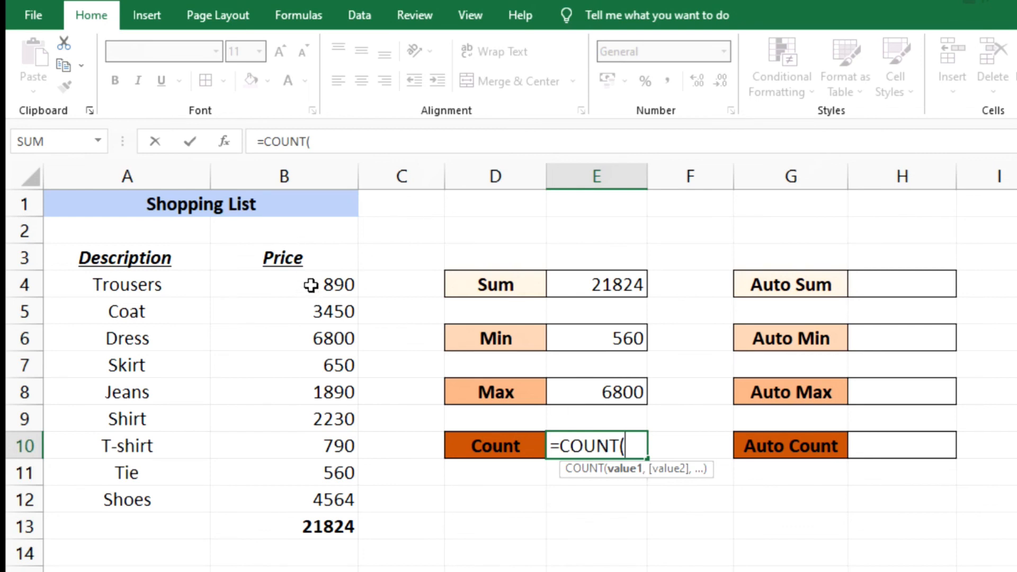
pyautogui.moveTo(311, 284); pyautogui.dragTo(318, 501)
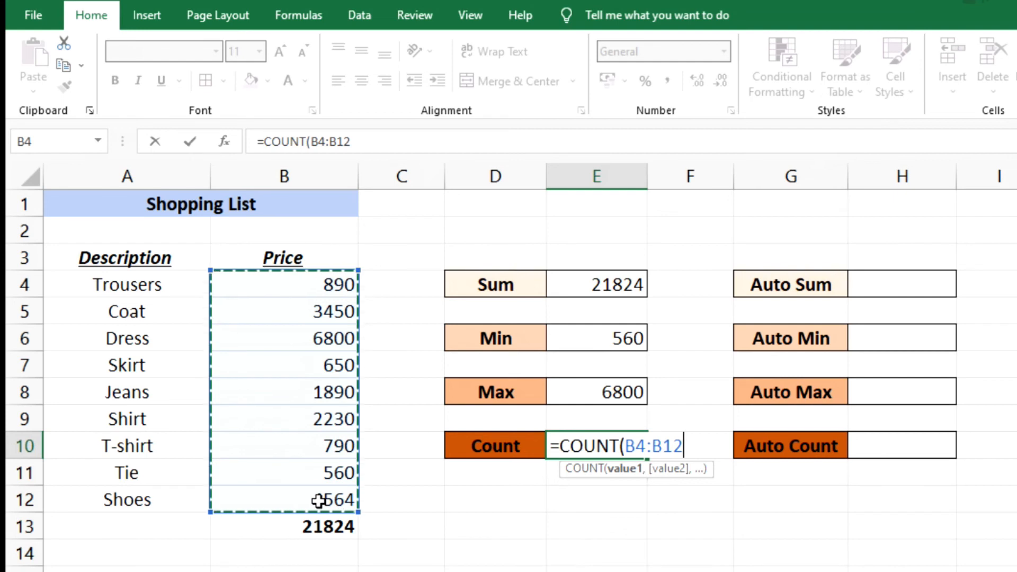
pyautogui.write(')')
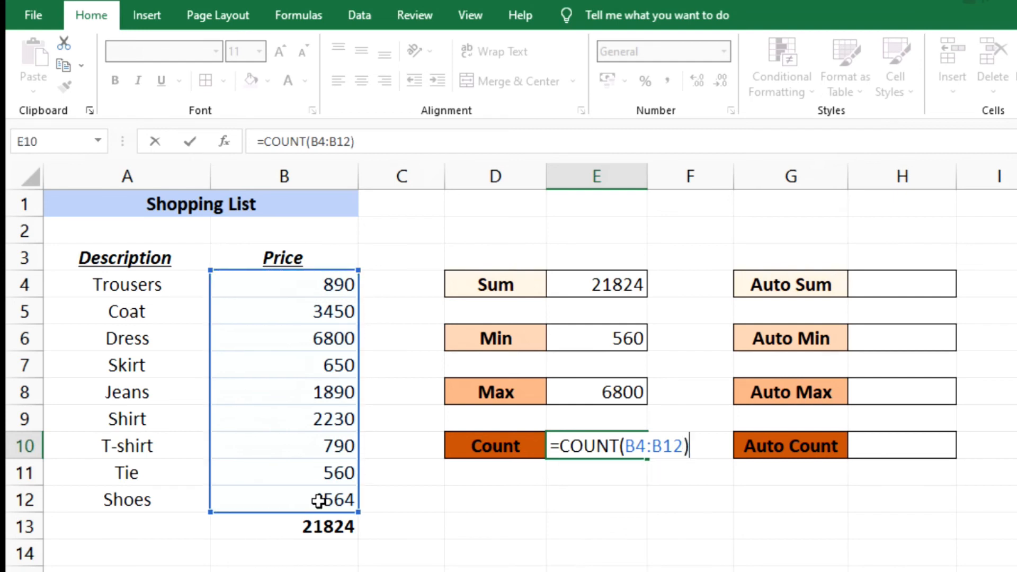
pyautogui.press('Return')
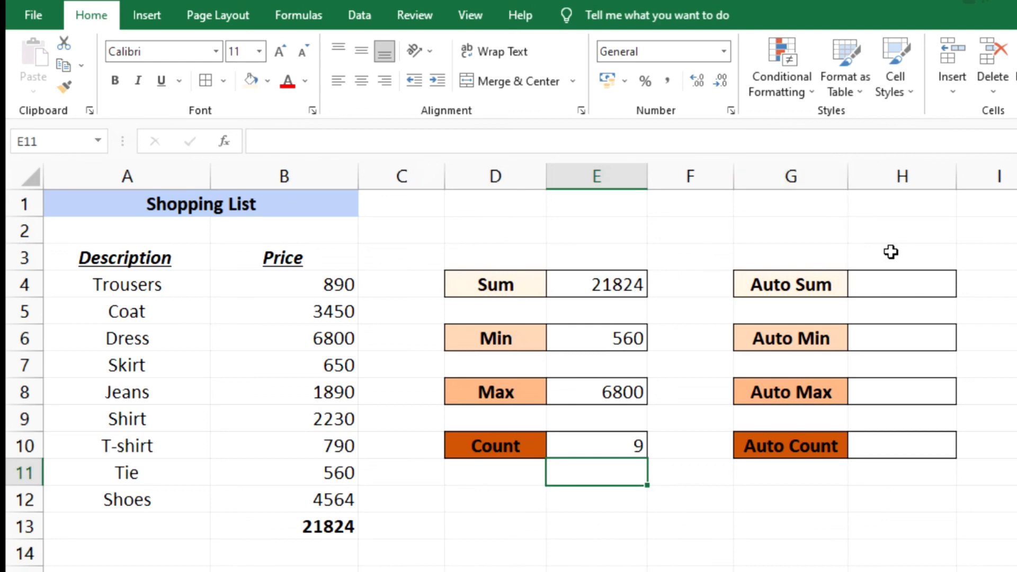
# - Use AutoSum in cell H4 beside the Auto Sum label to total the prices in B4:B12
pyautogui.click(893, 285)
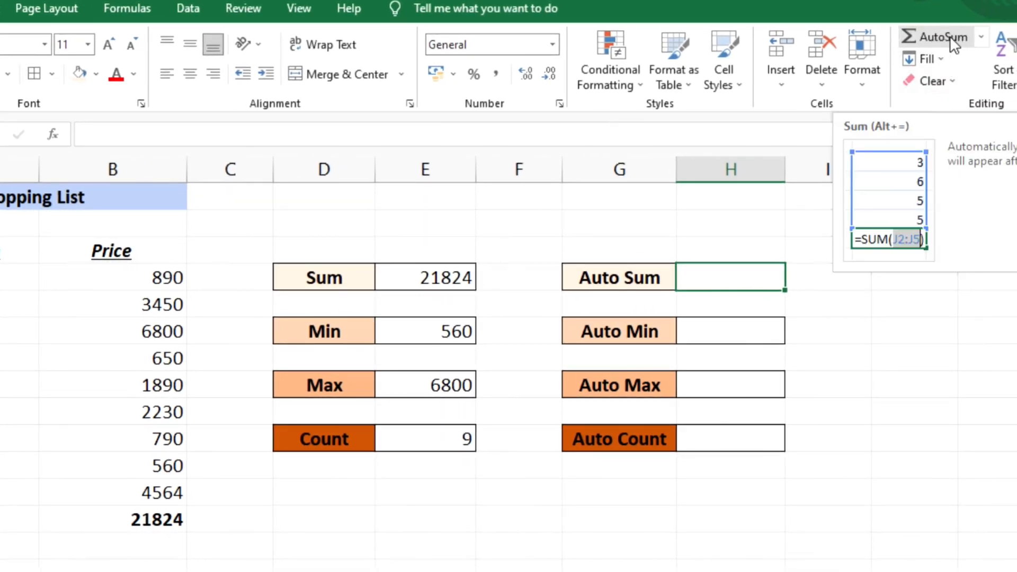
pyautogui.click(942, 37)
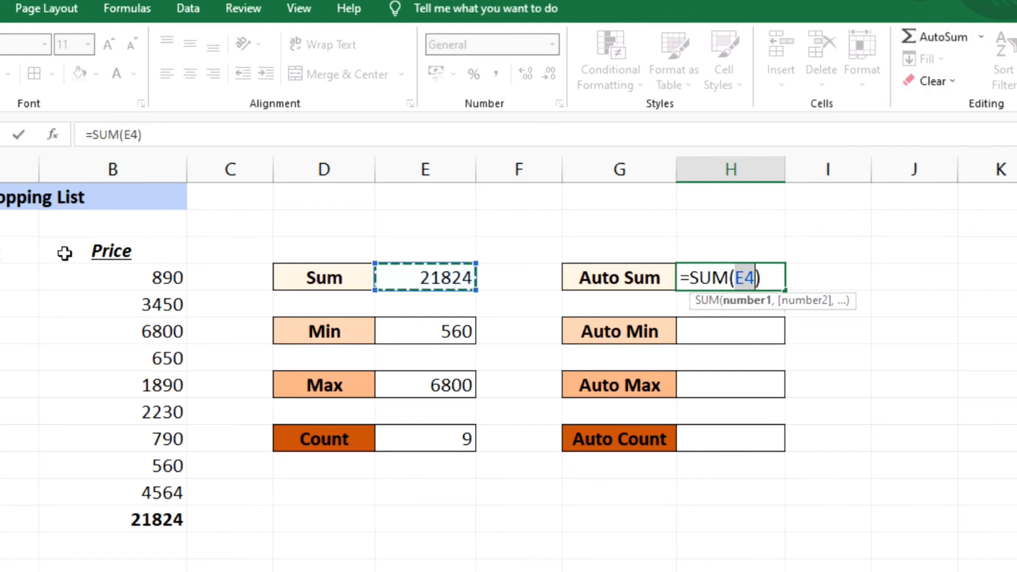
pyautogui.moveTo(106, 274); pyautogui.dragTo(129, 491)
pyautogui.press('Return')
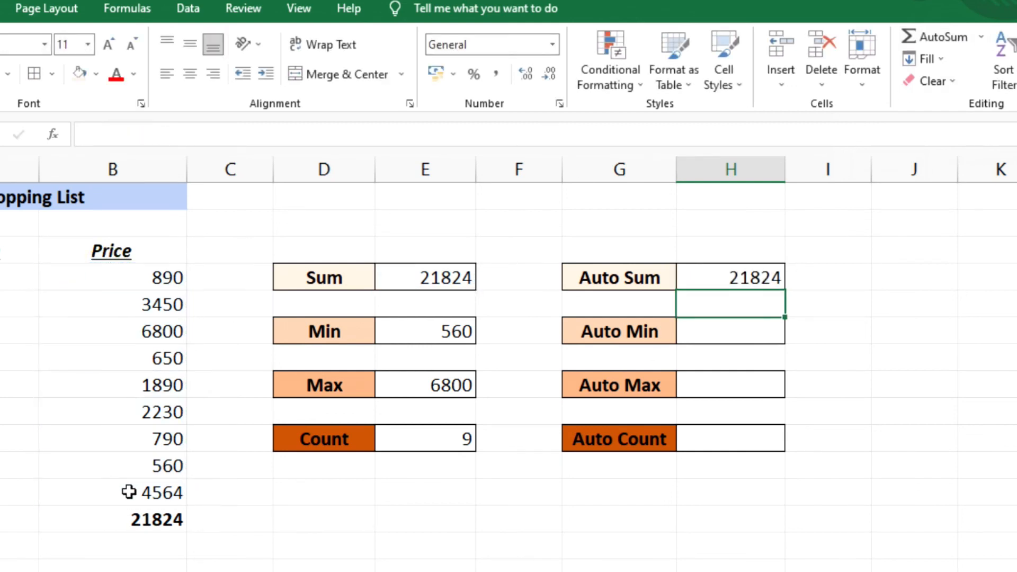
# - Use the AutoSum Min function in cell H6 beside the Auto Min label to find the lowest price in B4:B12
pyautogui.click(722, 337)
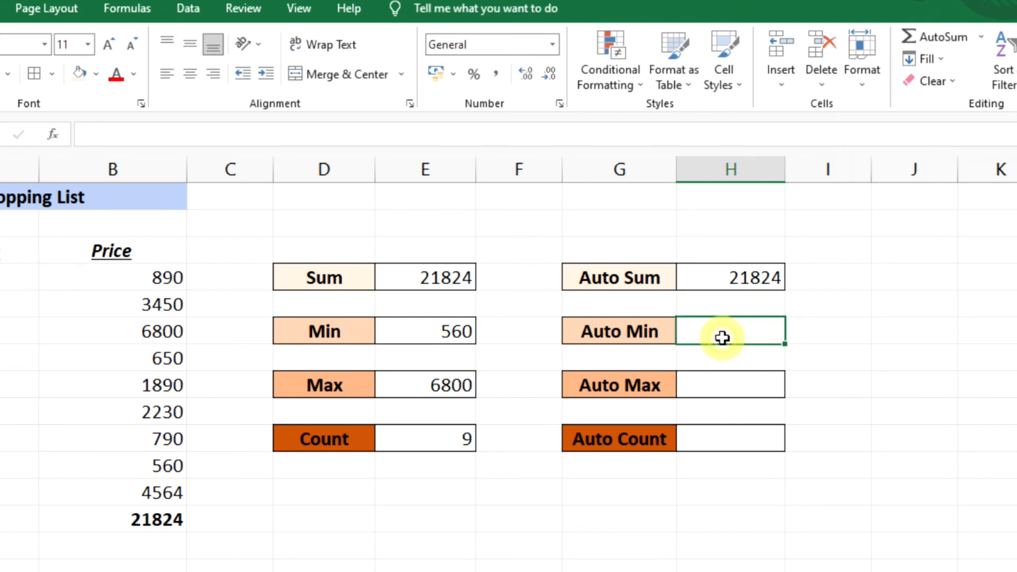
pyautogui.click(979, 38)
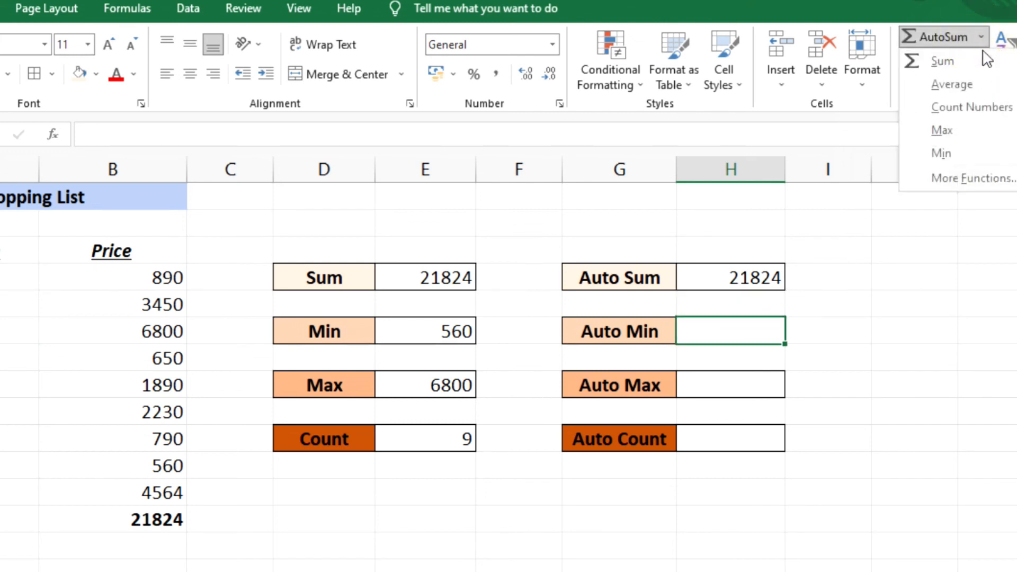
pyautogui.click(966, 156)
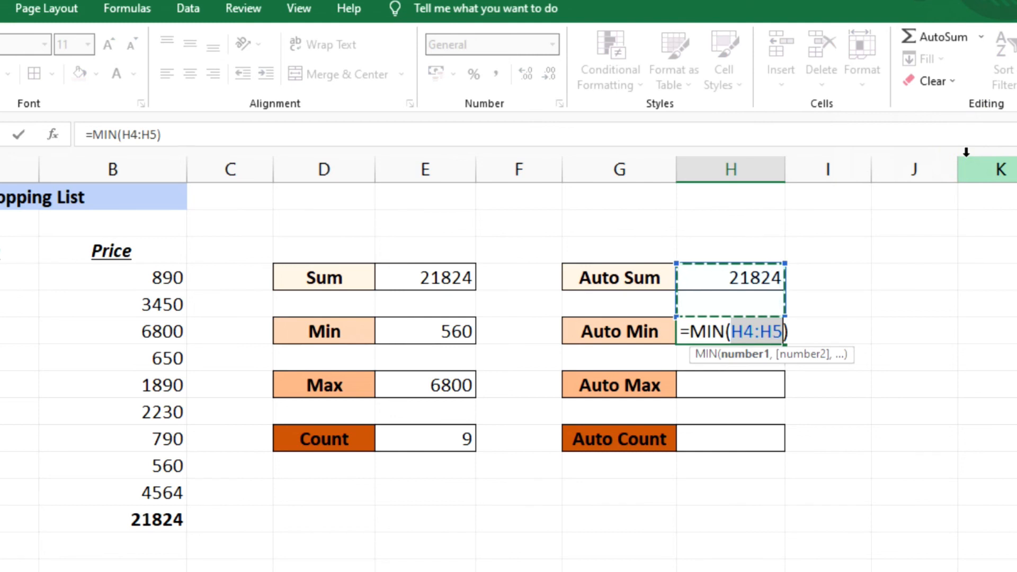
pyautogui.moveTo(129, 272); pyautogui.dragTo(144, 485)
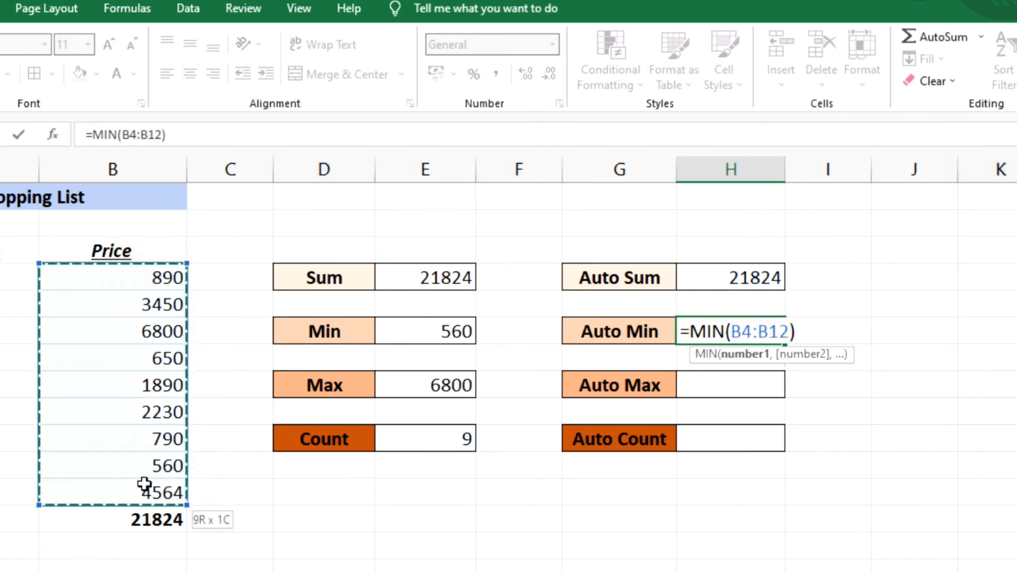
pyautogui.press('Return')
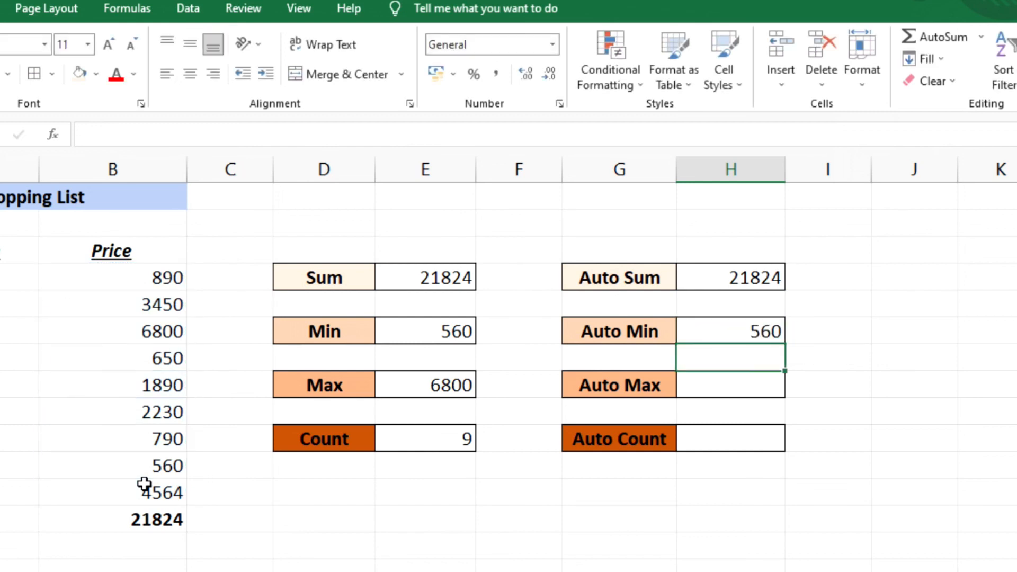
# - Use the AutoSum Max function in cell H8 beside the Auto Max label to find the highest price in B4:B12
pyautogui.click(750, 399)
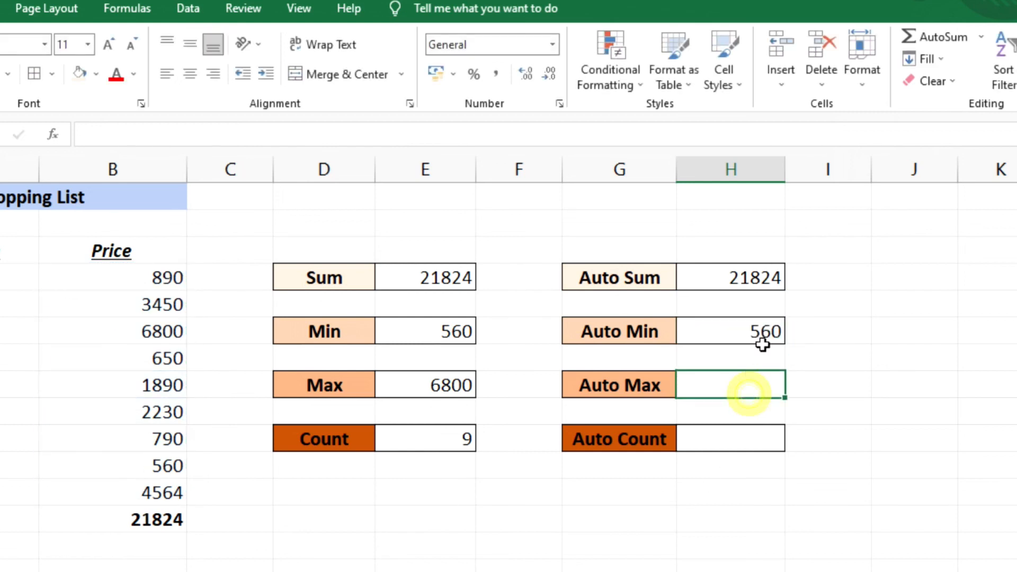
pyautogui.click(976, 35)
pyautogui.click(967, 132)
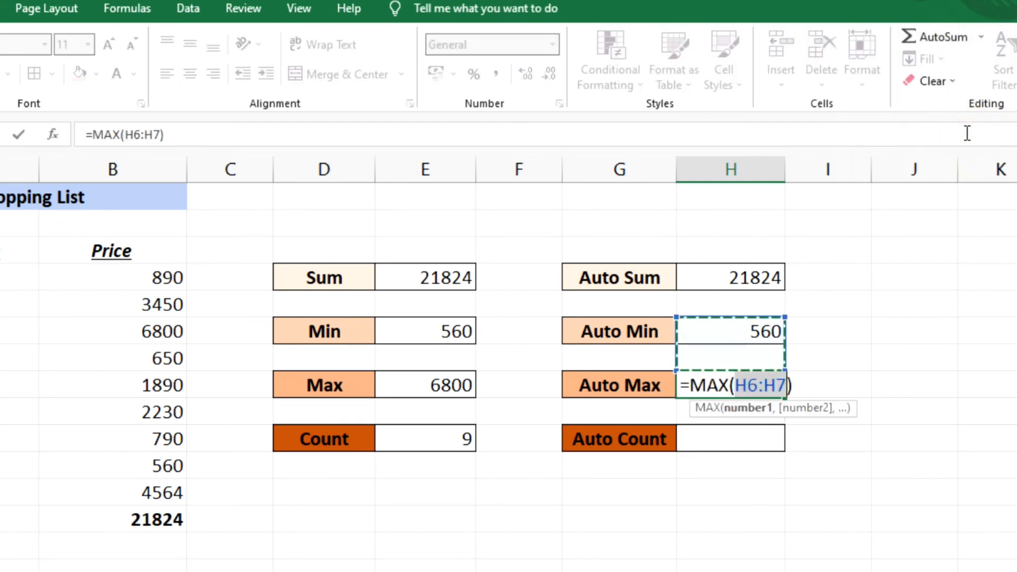
pyautogui.moveTo(129, 277); pyautogui.dragTo(120, 484)
pyautogui.press('Return')
# - Use the AutoSum Count Numbers function in cell H10 beside the Auto Count label to count the prices in B4:B12
pyautogui.click(736, 449)
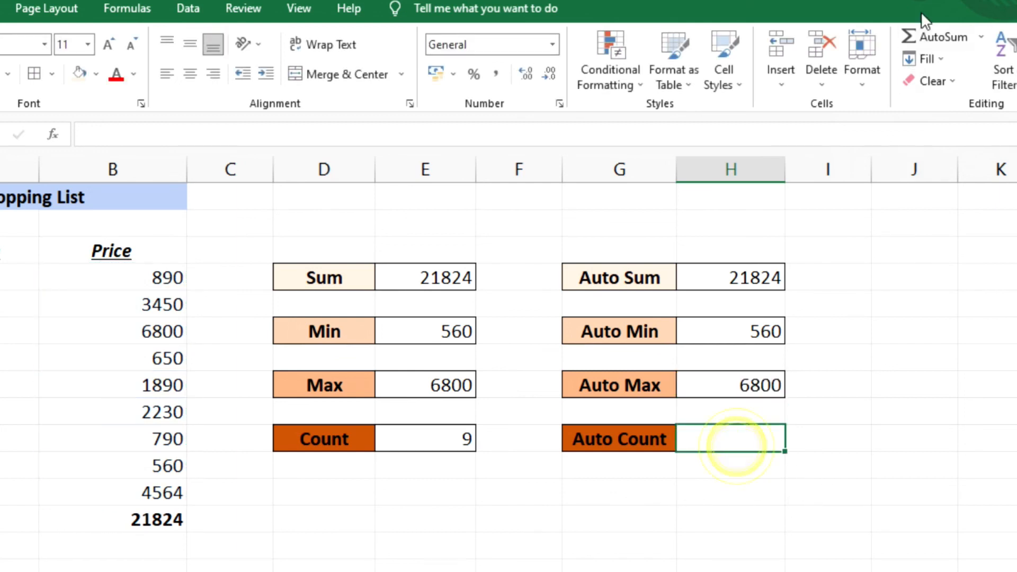
pyautogui.click(979, 37)
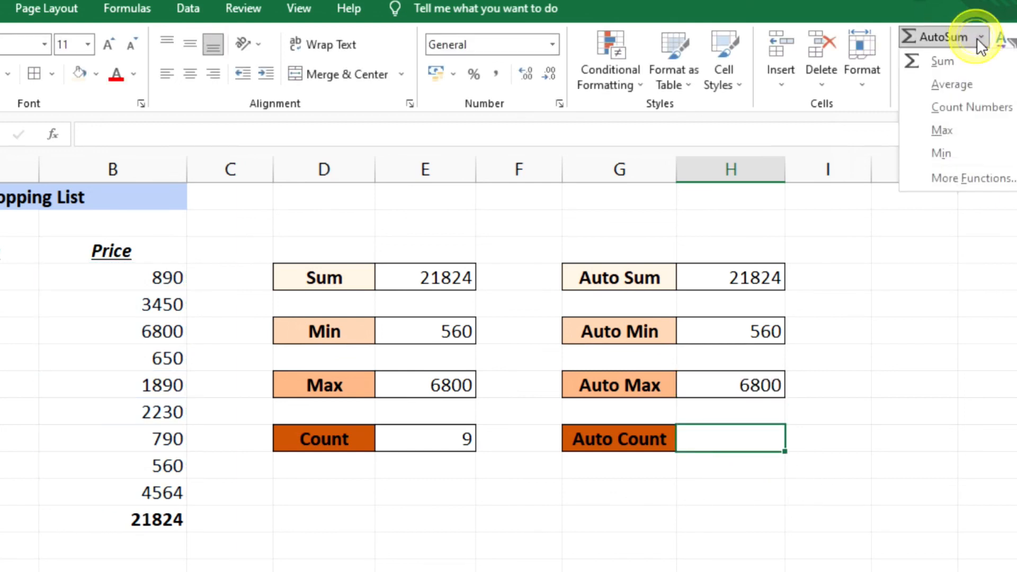
pyautogui.click(969, 106)
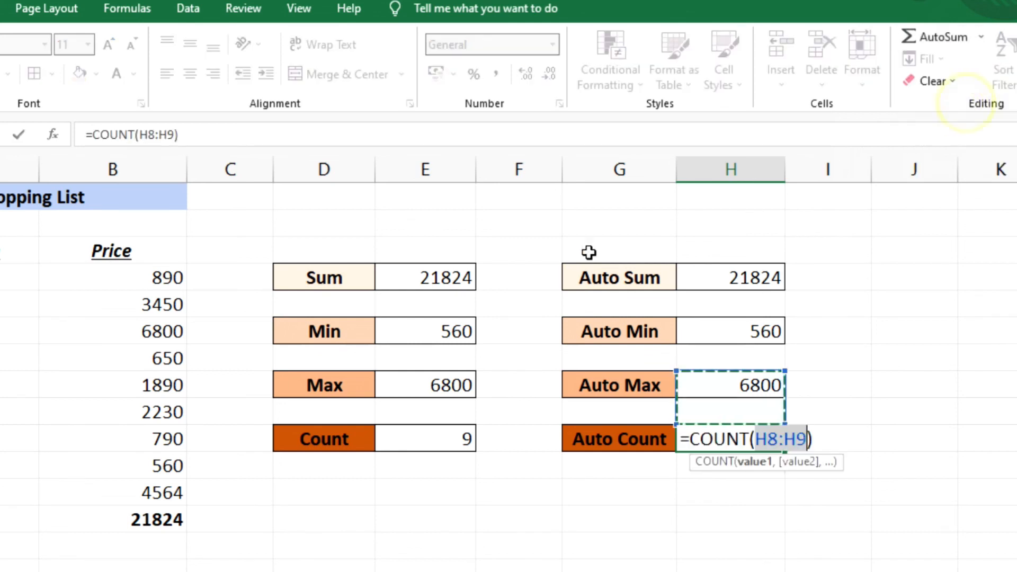
pyautogui.click(146, 277)
pyautogui.moveTo(146, 277); pyautogui.dragTo(145, 488)
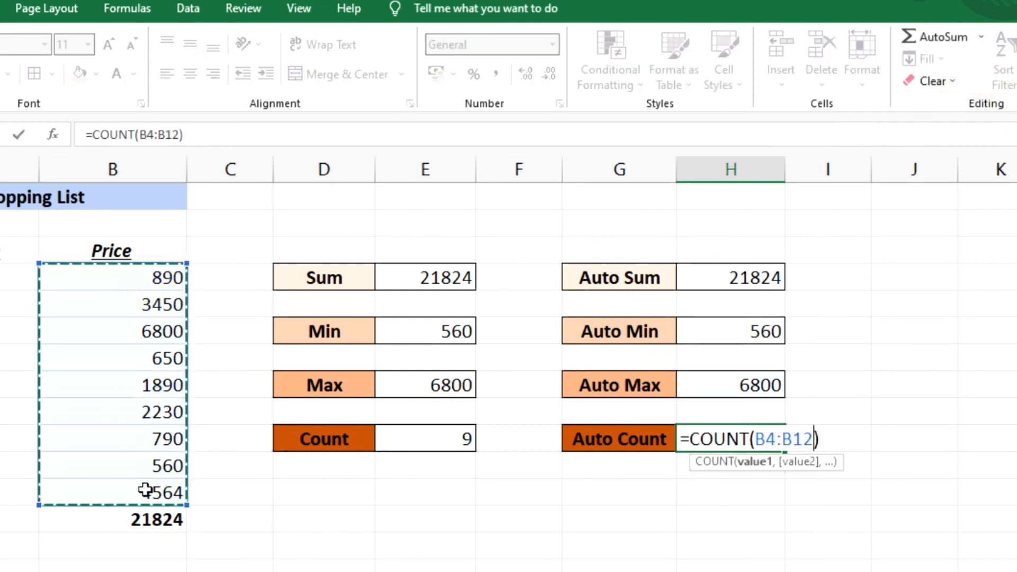
pyautogui.press('Return')
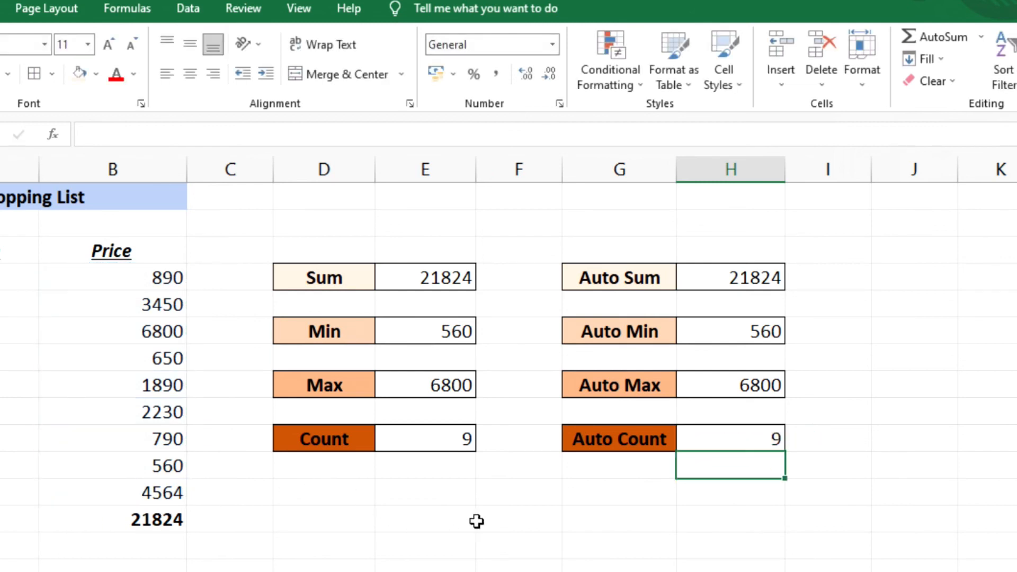
pyautogui.moveTo(343, 290); pyautogui.dragTo(342, 439)
pyautogui.click(359, 540)
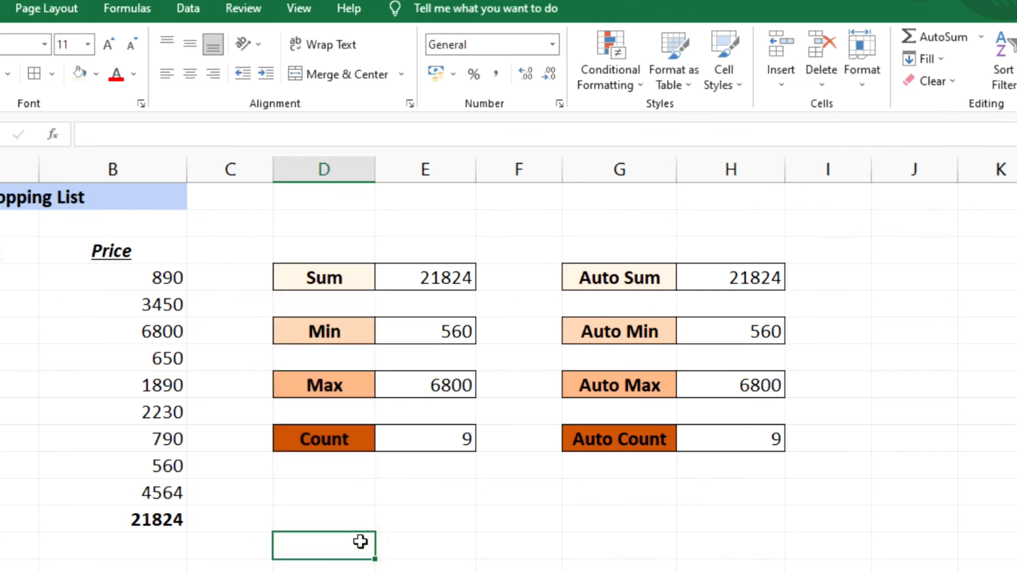